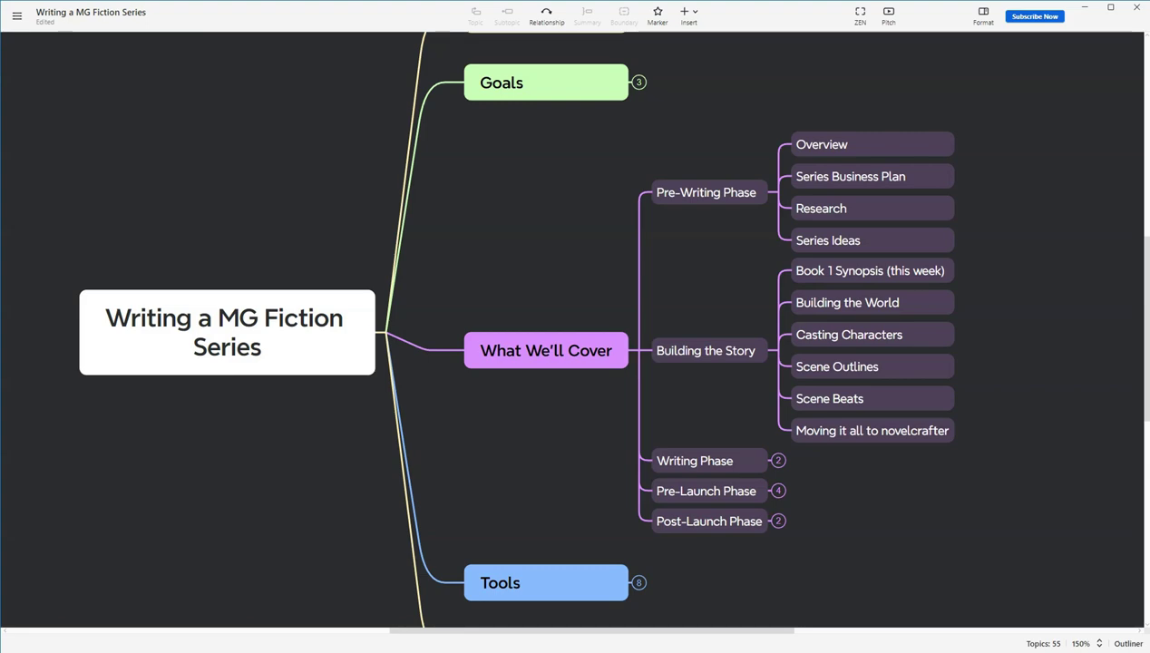
# Step: Switch to the browser and close the Mid-Grade Fiction Blueprint page to bring up the ChatGPT conversation on children's book genre trends
pyautogui.hotkey('alt', 'Tab')
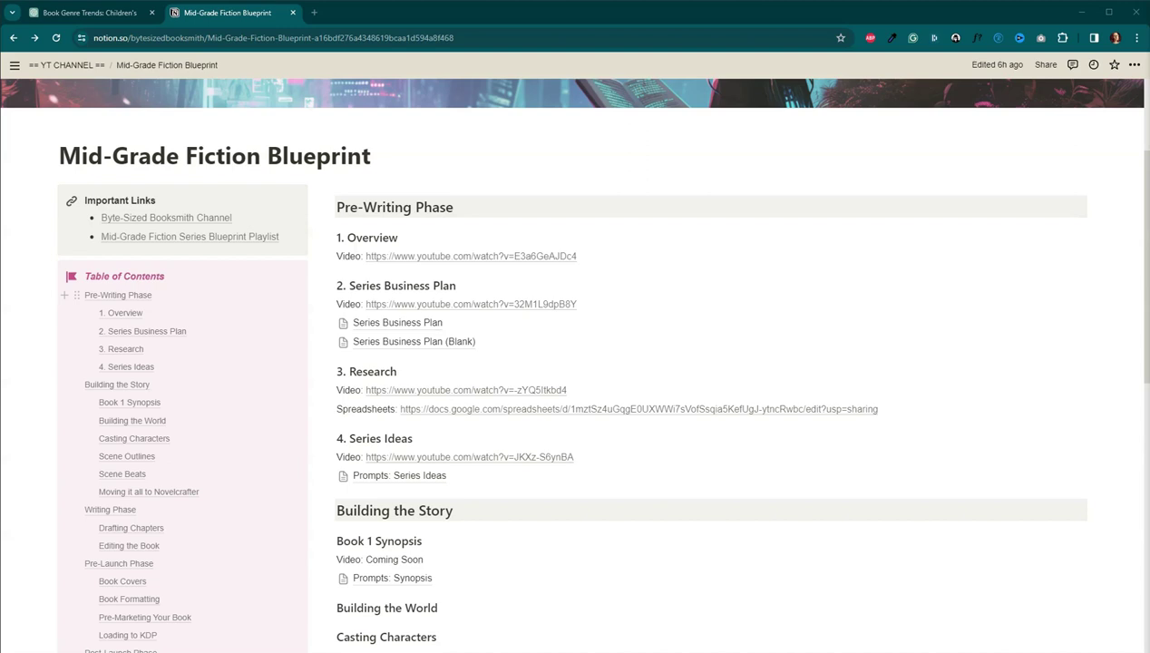
pyautogui.hotkey('ctrl', 'w')
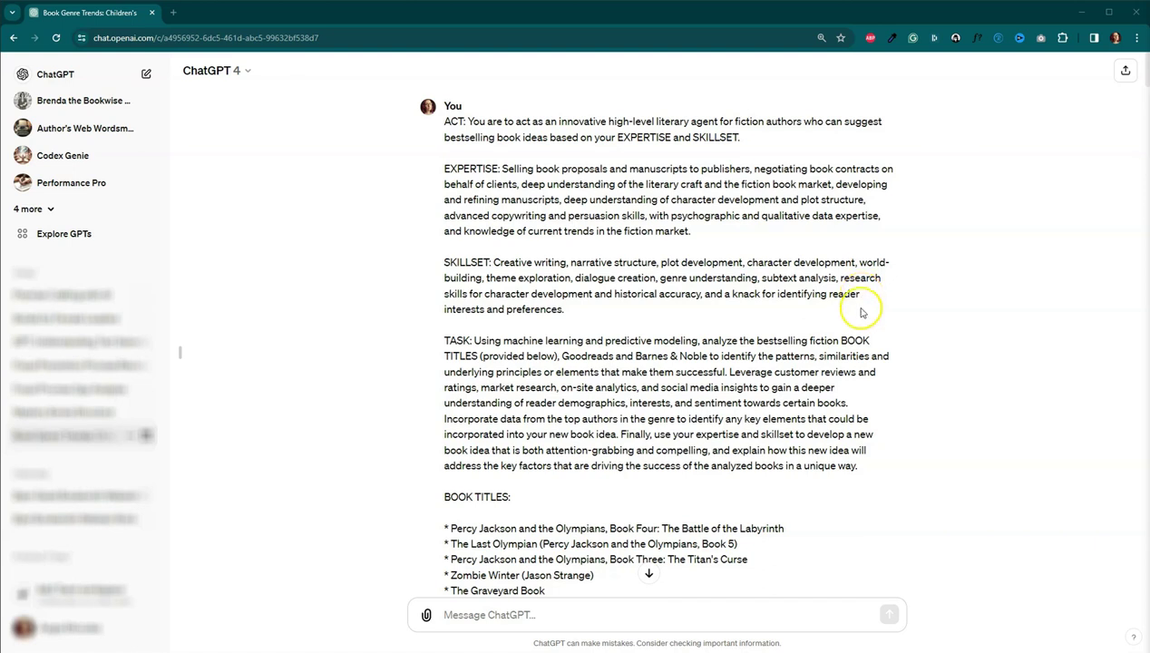
# Step: Review the literary agent prompt with its book titles and the resulting report on children's scary stories, including the five series ideas
pyautogui.scroll(-1, 544, 290)
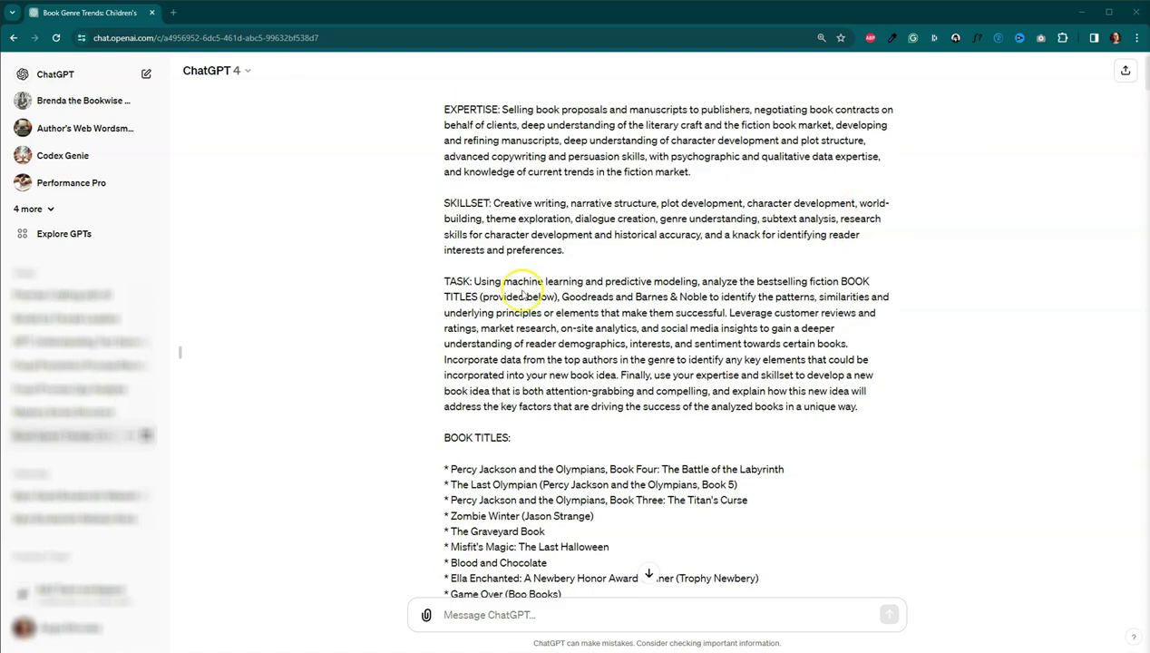
pyautogui.scroll(-2, 635, 327)
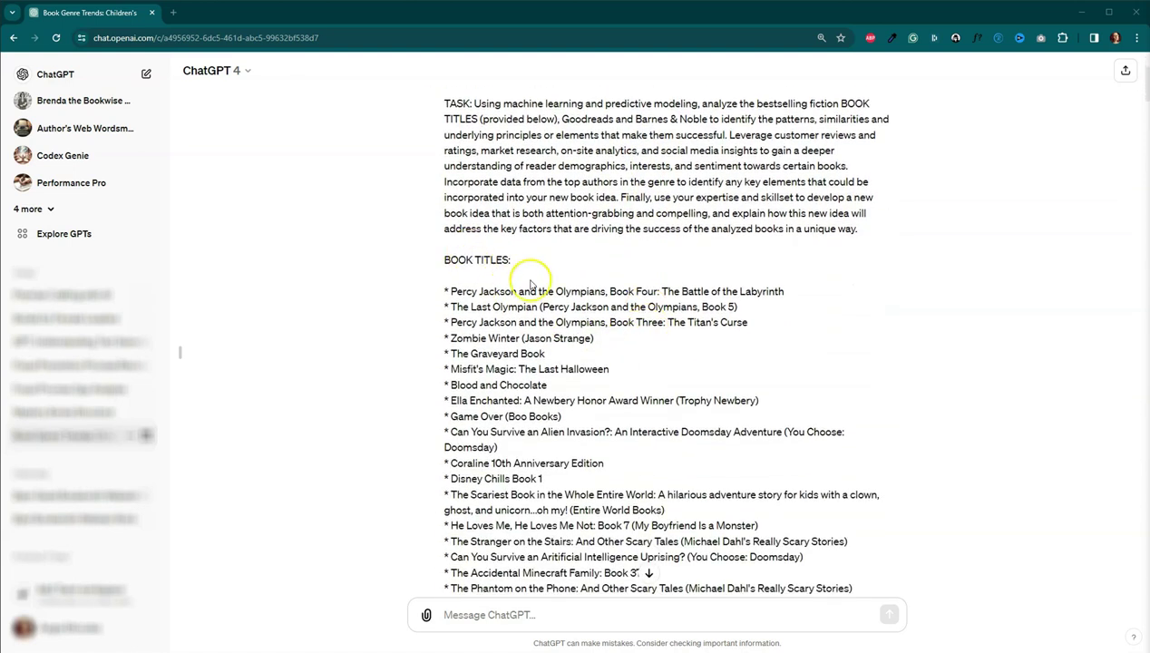
pyautogui.scroll(-6, 555, 245)
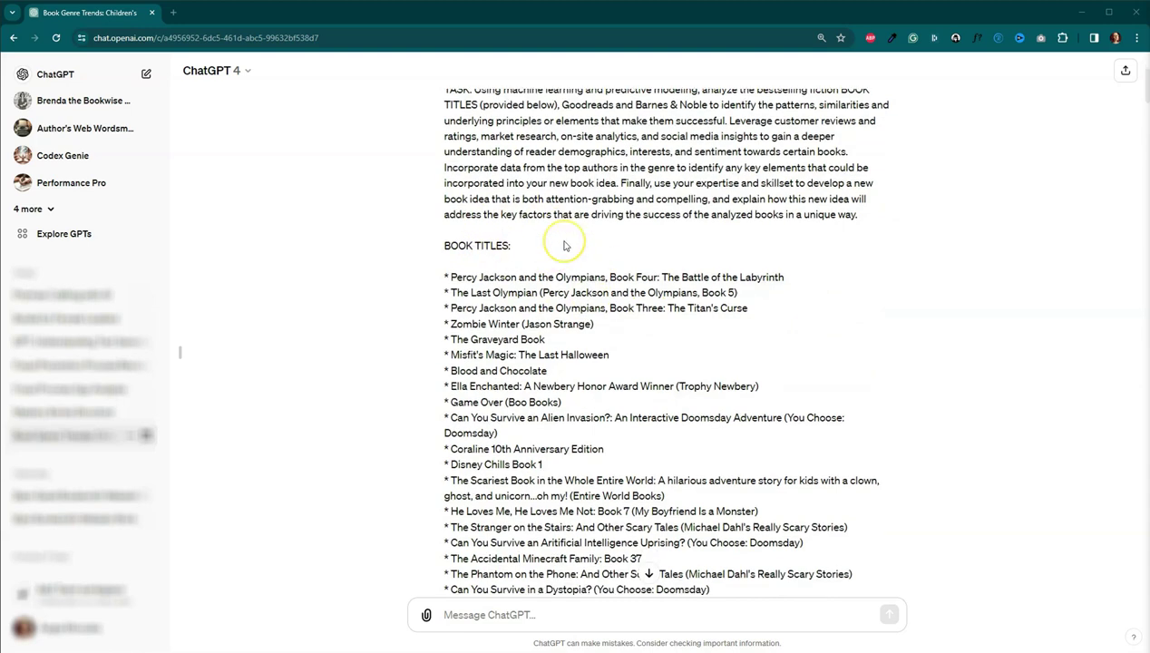
pyautogui.scroll(-1, 564, 244)
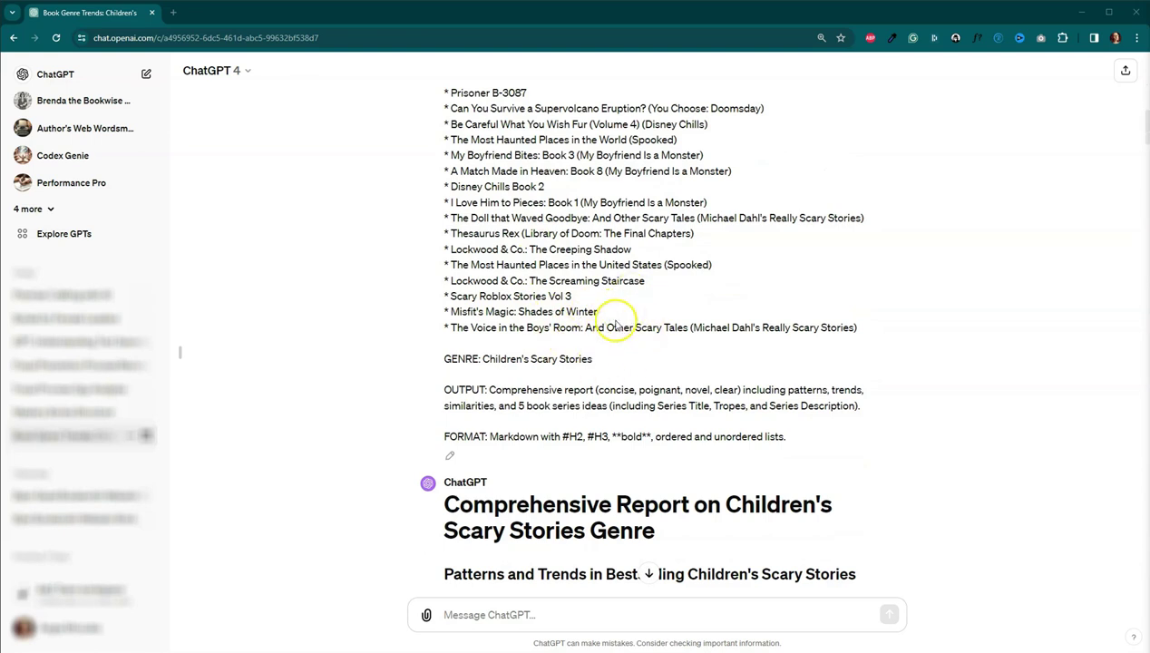
pyautogui.scroll(-2, 424, 327)
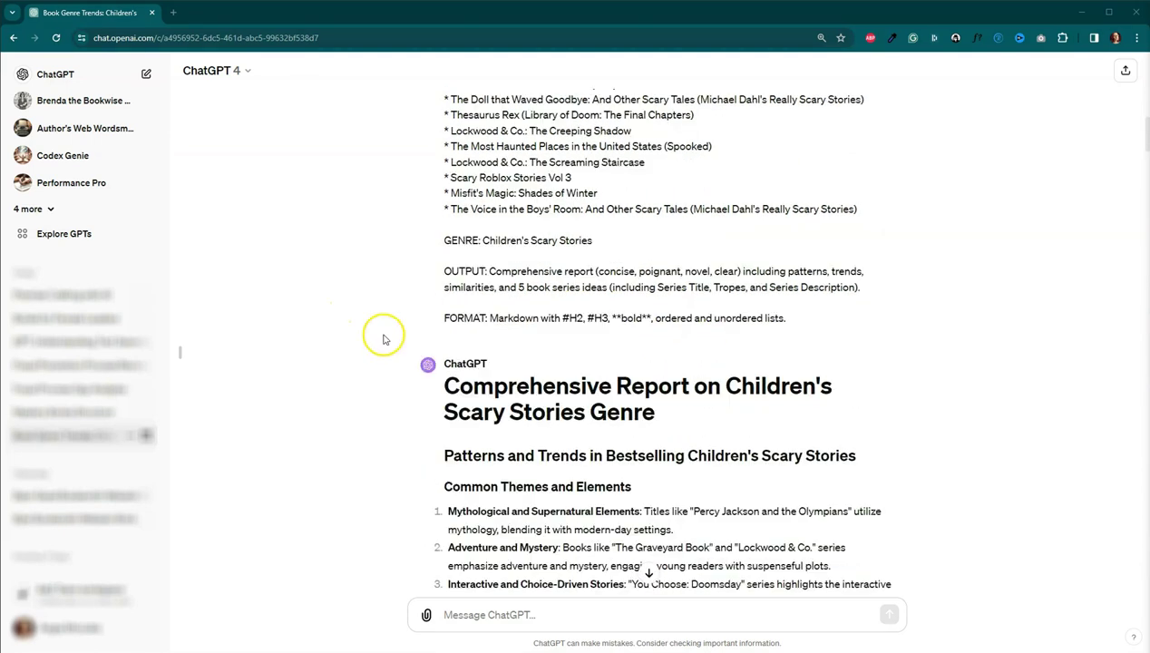
pyautogui.scroll(-5, 384, 364)
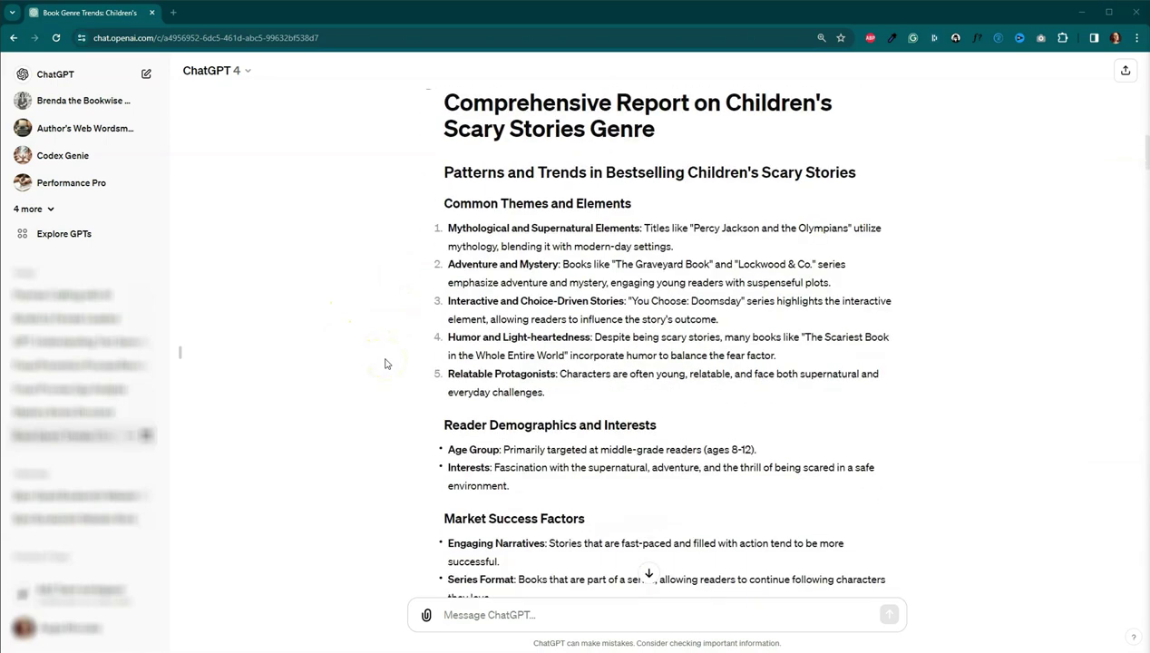
pyautogui.scroll(-2, 385, 364)
pyautogui.scroll(-3, 384, 364)
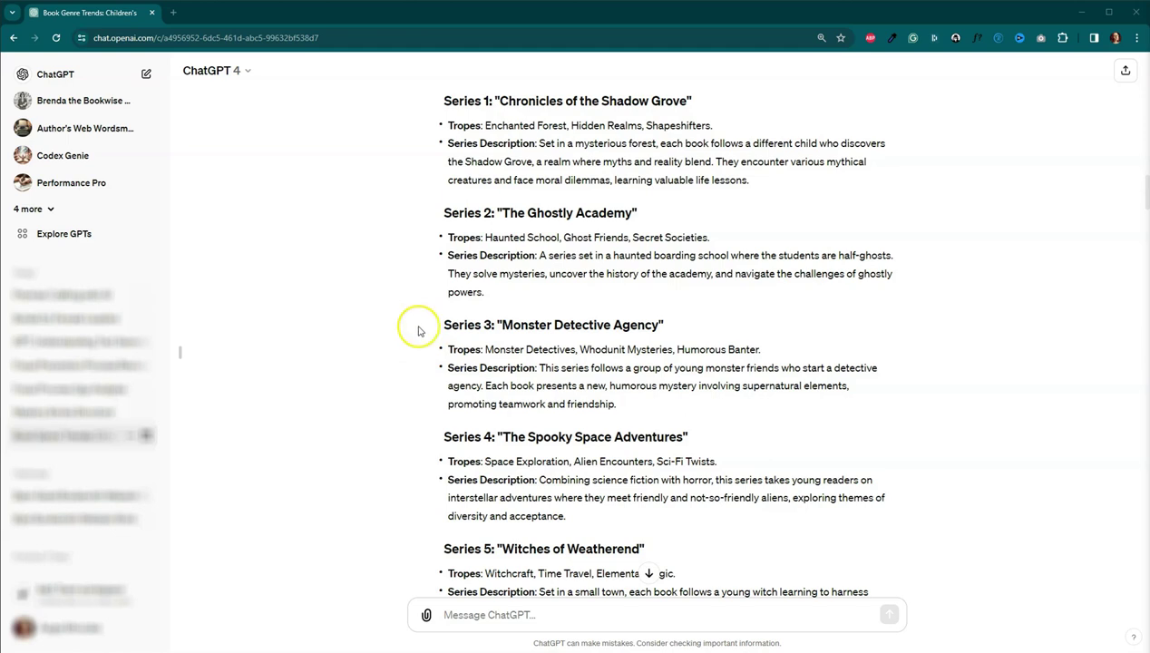
pyautogui.scroll(-10, 419, 326)
pyautogui.scroll(-1, 421, 330)
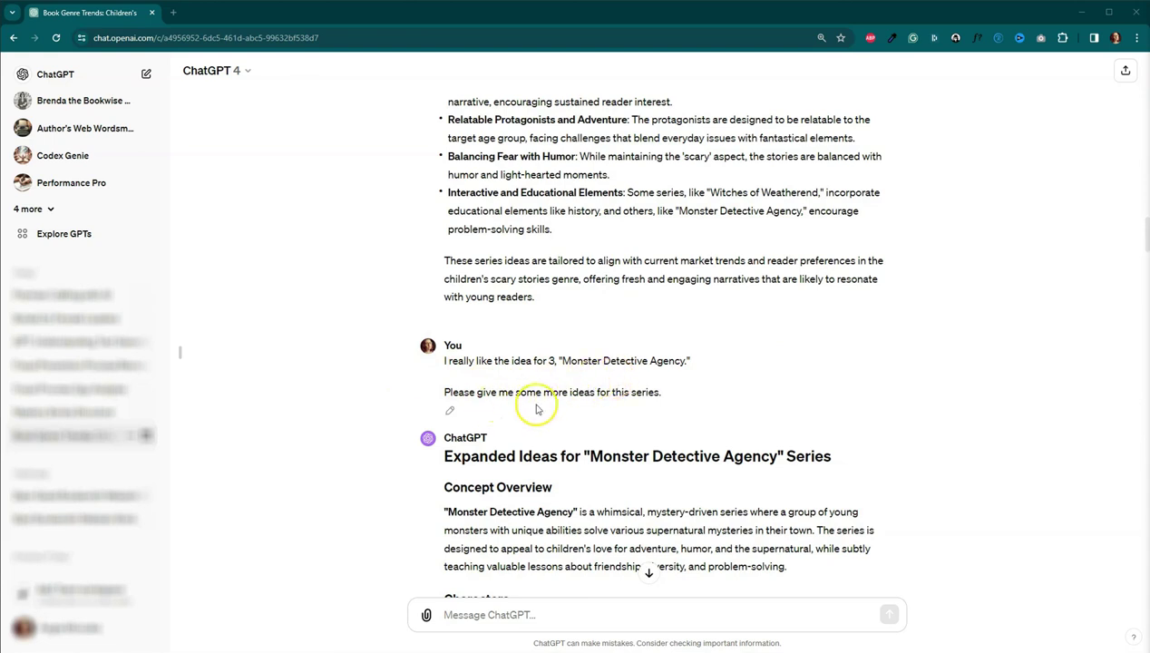
# Step: Read the expanded ideas for the "Monster Detective Agency" series, covering its characters, book ideas, interactive elements and series development
pyautogui.scroll(-2, 413, 344)
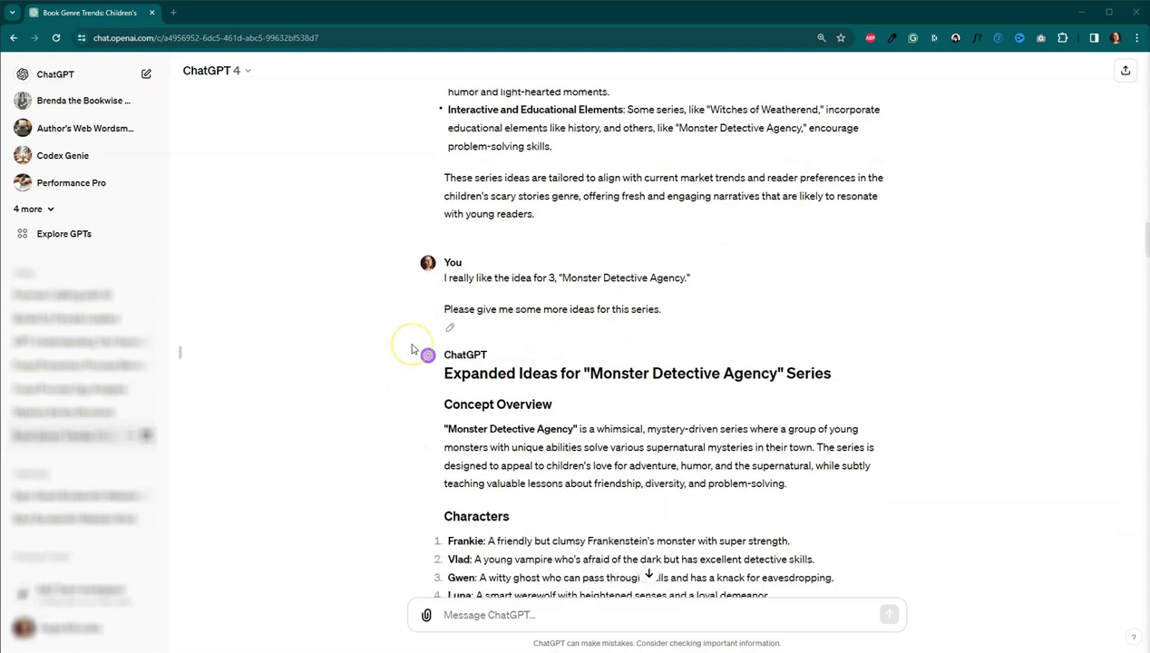
pyautogui.scroll(-2, 410, 348)
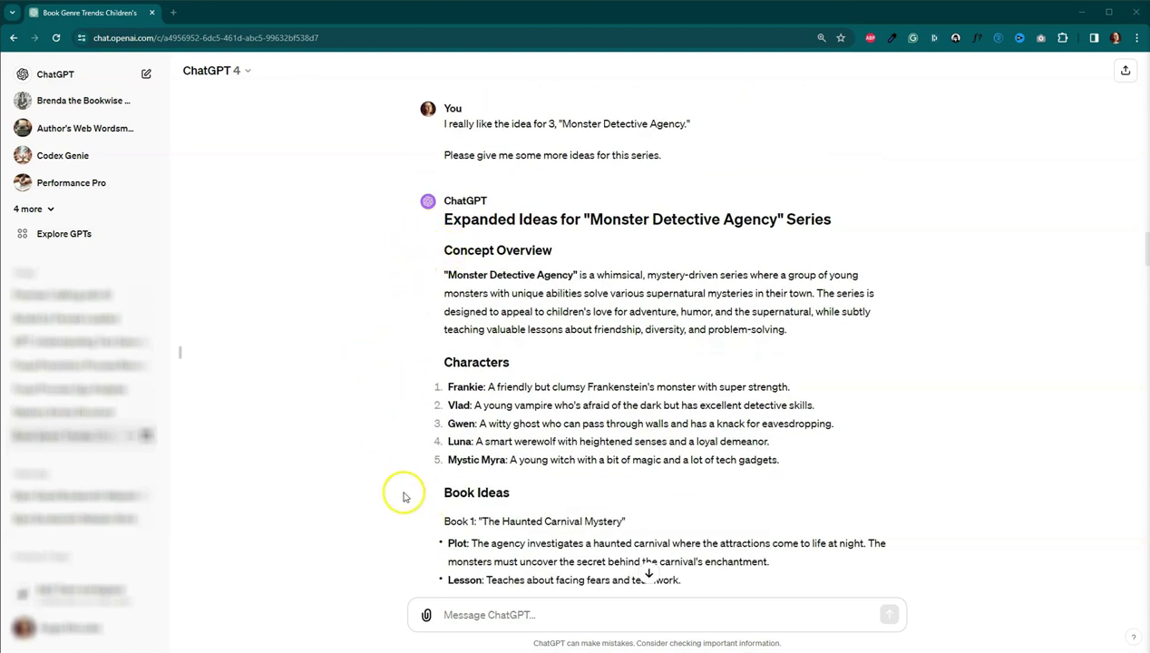
pyautogui.scroll(-4, 404, 495)
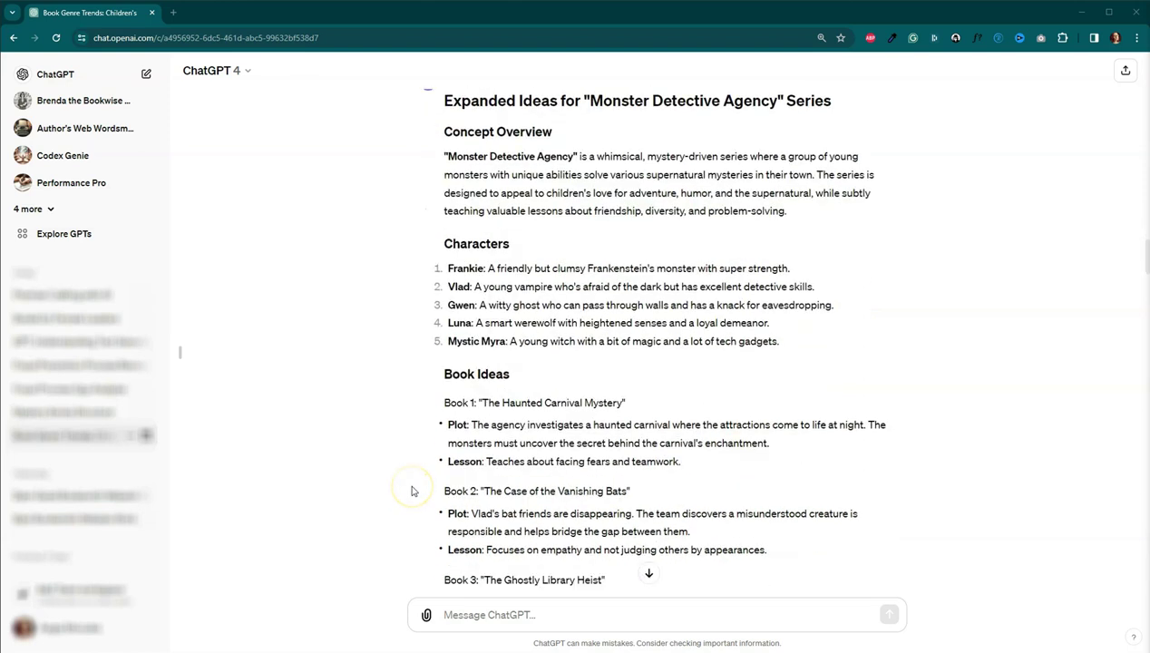
pyautogui.scroll(-2, 410, 491)
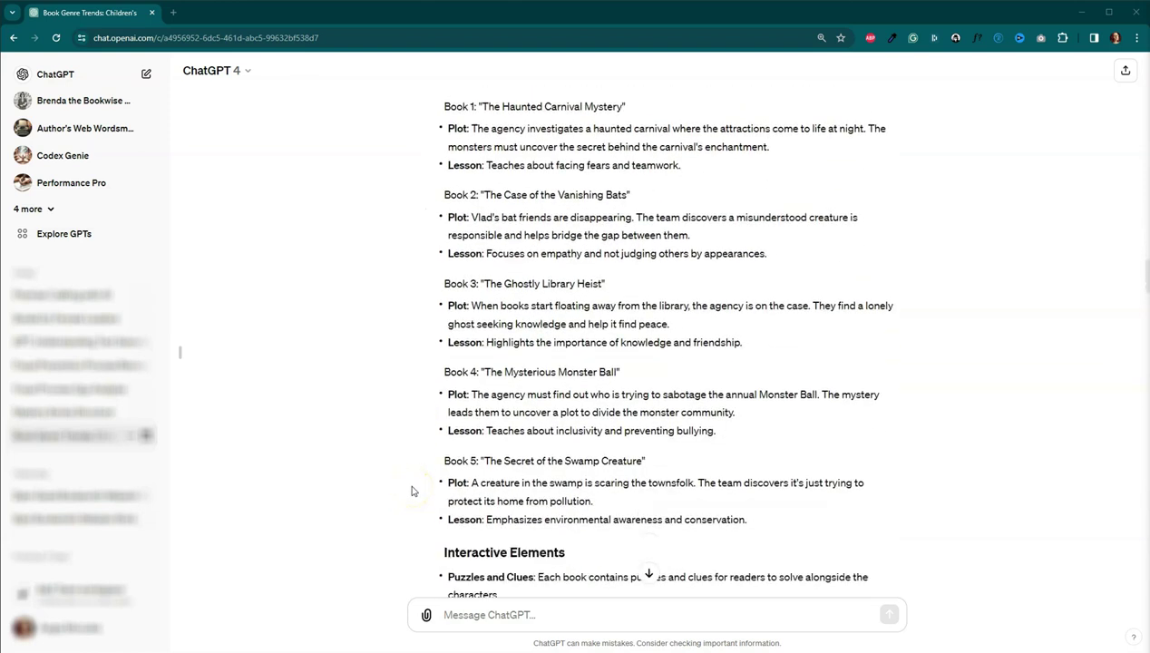
pyautogui.scroll(-3, 411, 491)
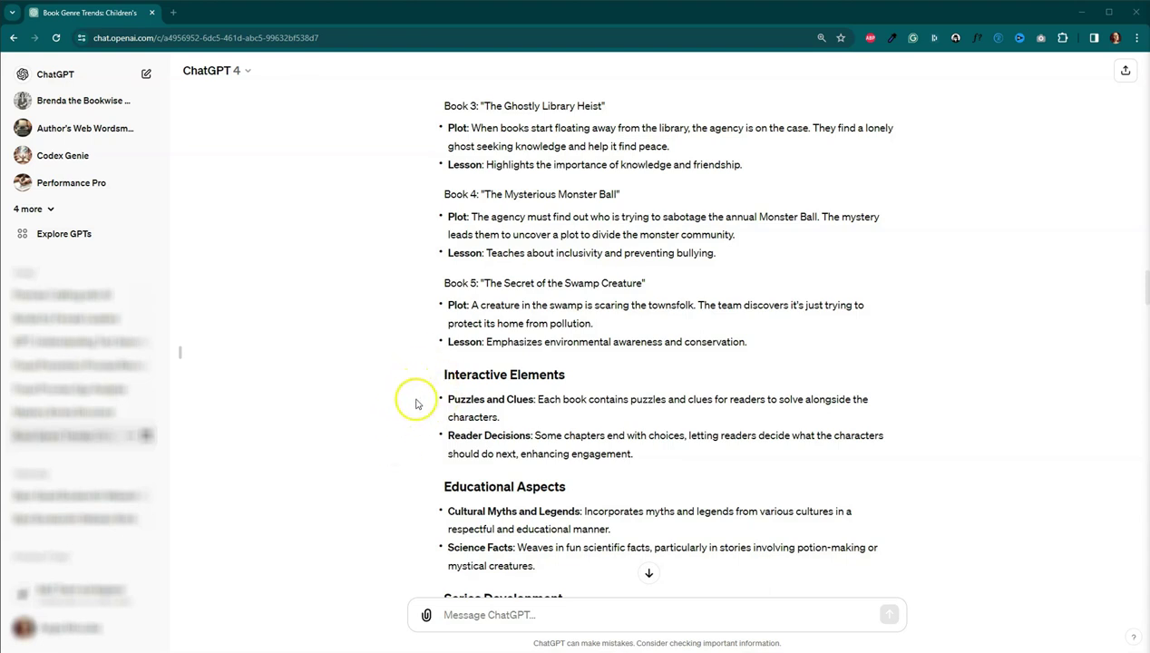
pyautogui.scroll(-2, 429, 417)
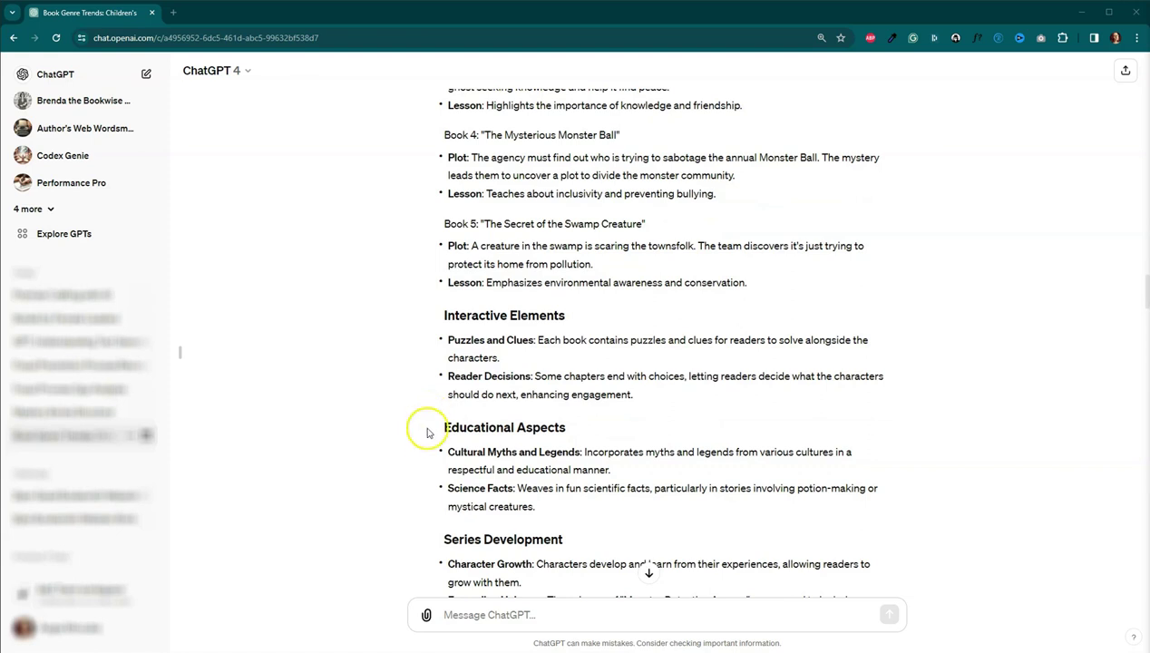
pyautogui.scroll(-3, 420, 445)
pyautogui.scroll(-2, 419, 447)
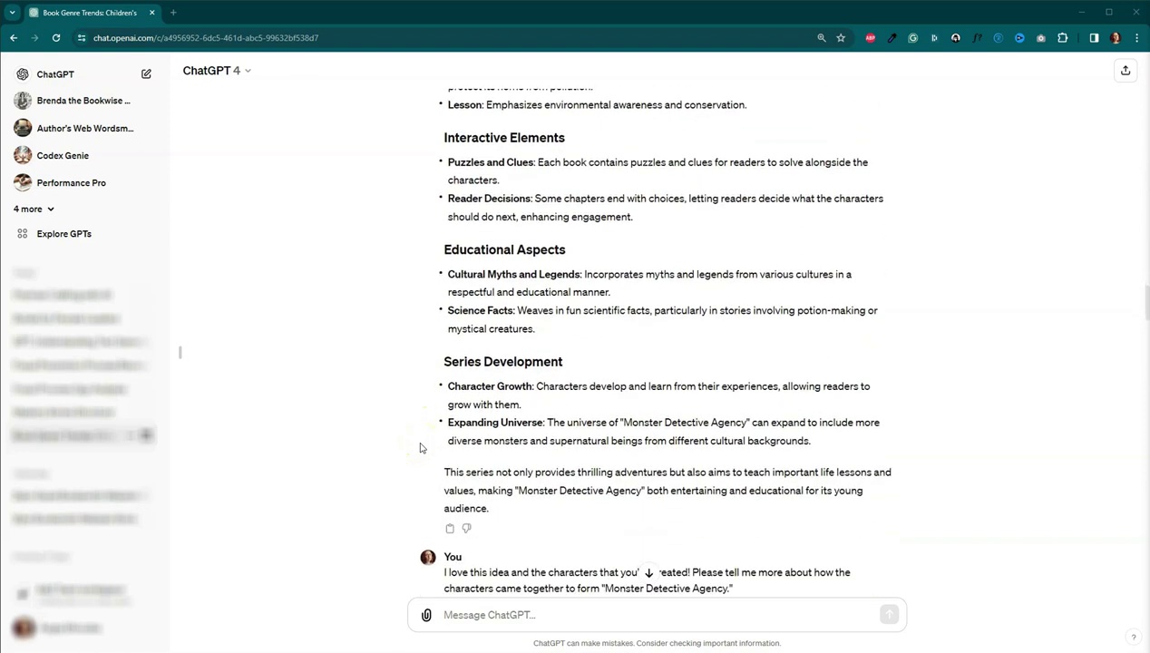
pyautogui.click(386, 336)
# Step: Read the origin story of "Monster Detective Agency", from the characters' meeting through their roles, first case and series continuation
pyautogui.scroll(-3, 385, 338)
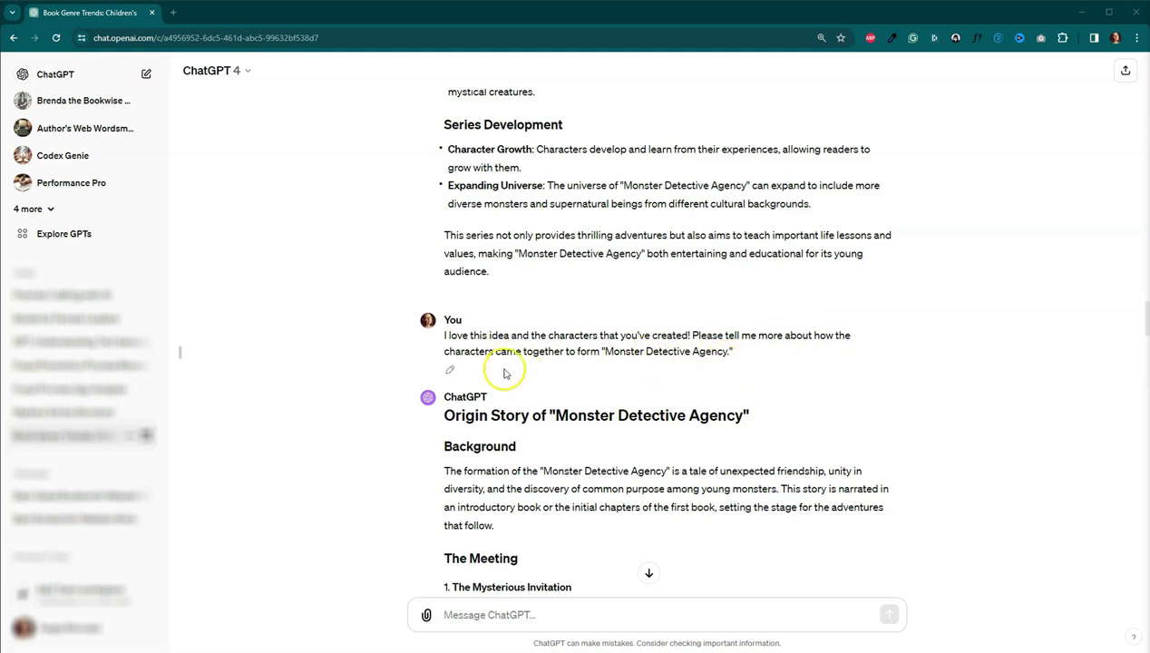
pyautogui.scroll(-3, 398, 301)
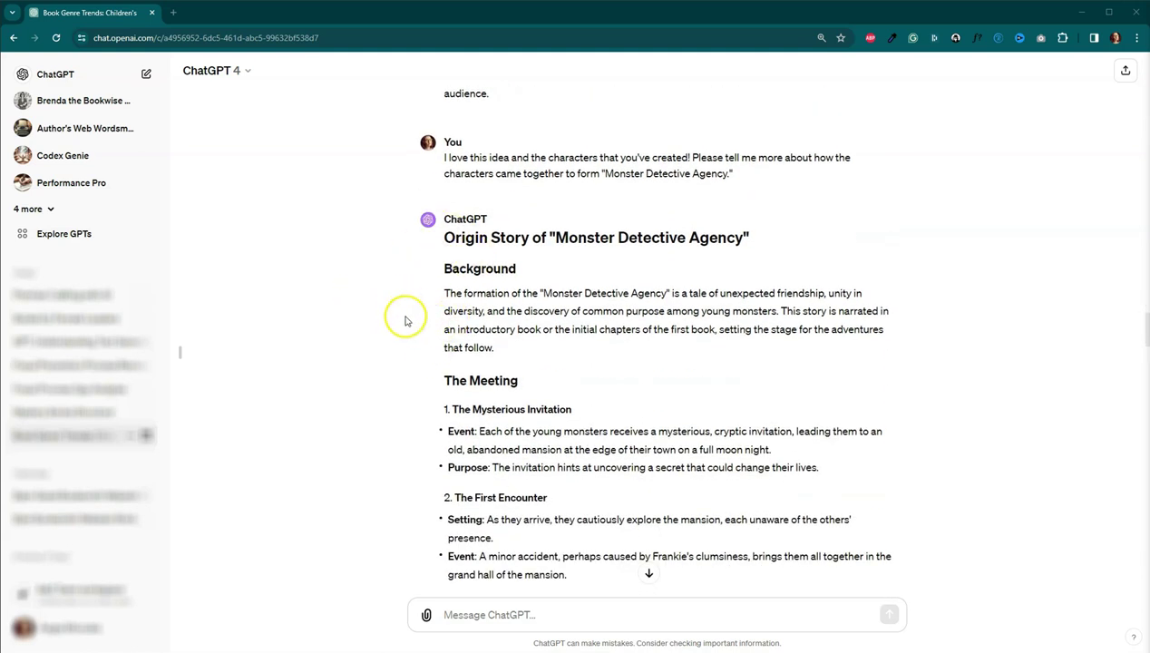
pyautogui.scroll(-2, 405, 320)
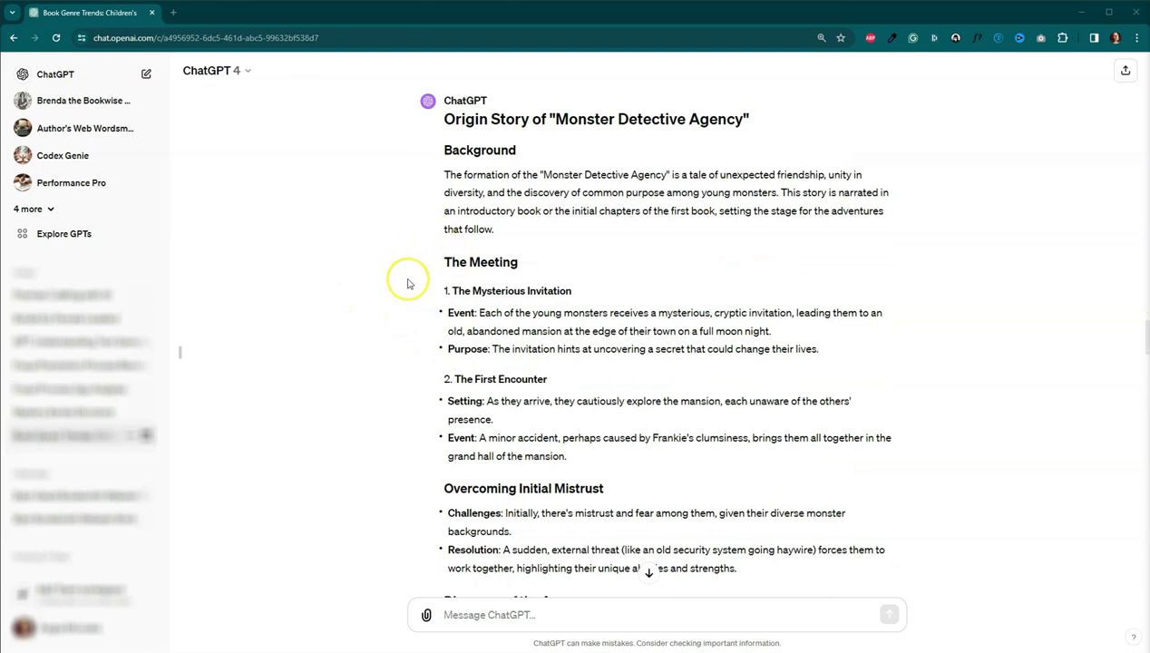
pyautogui.scroll(-5, 407, 284)
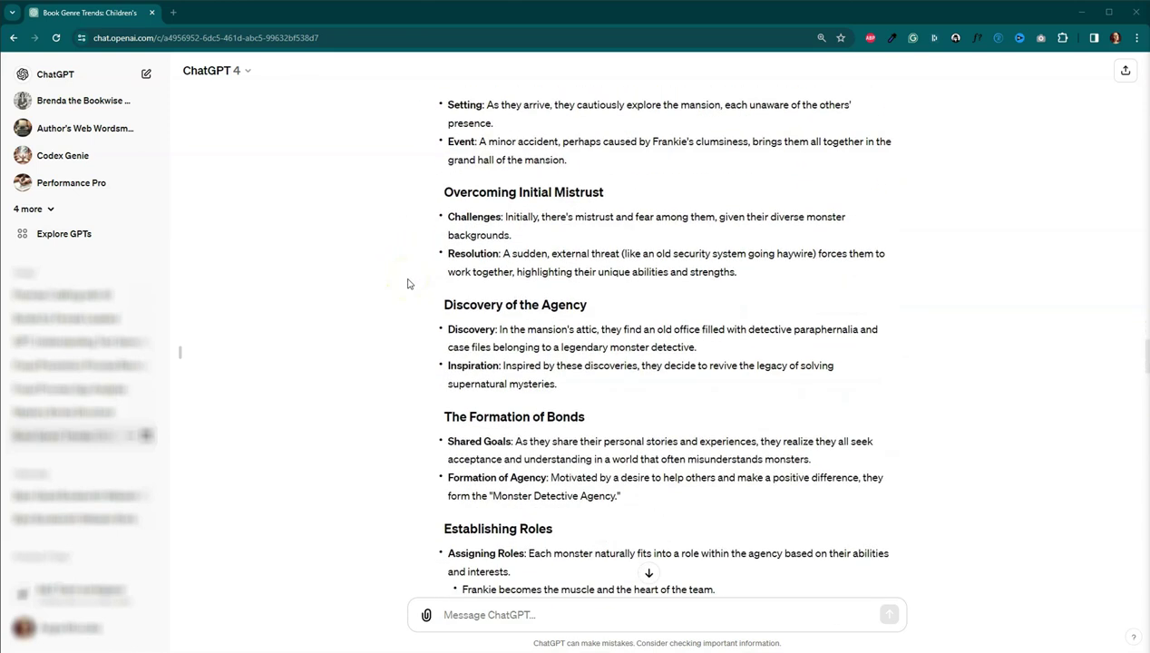
pyautogui.scroll(-1, 407, 284)
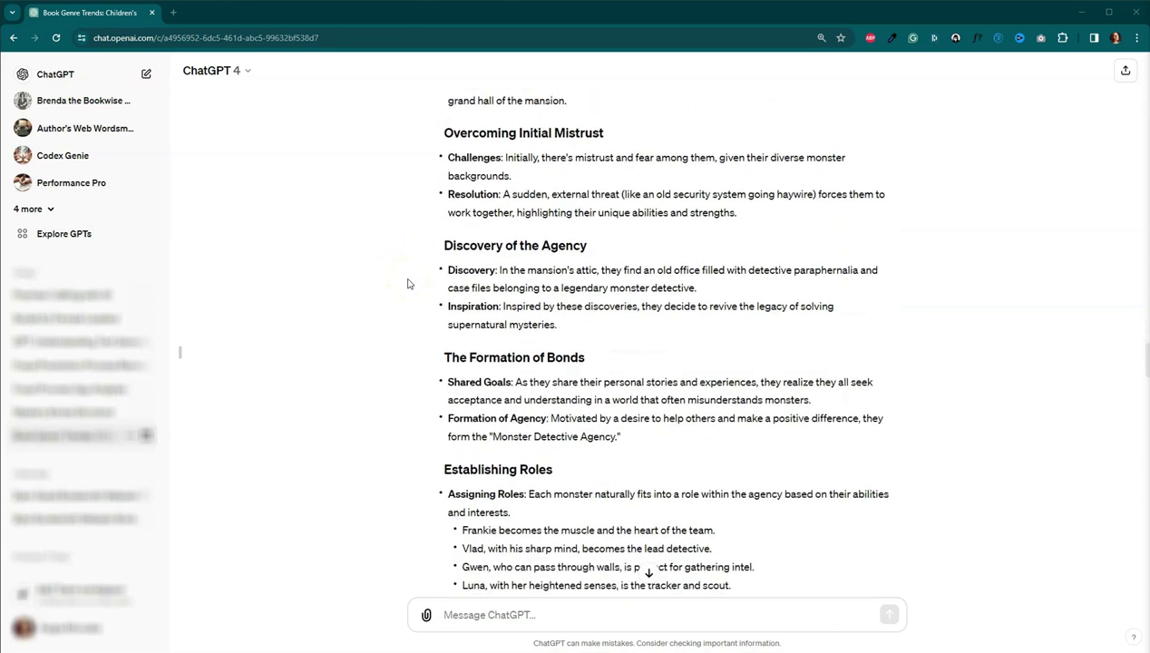
pyautogui.scroll(-2, 426, 341)
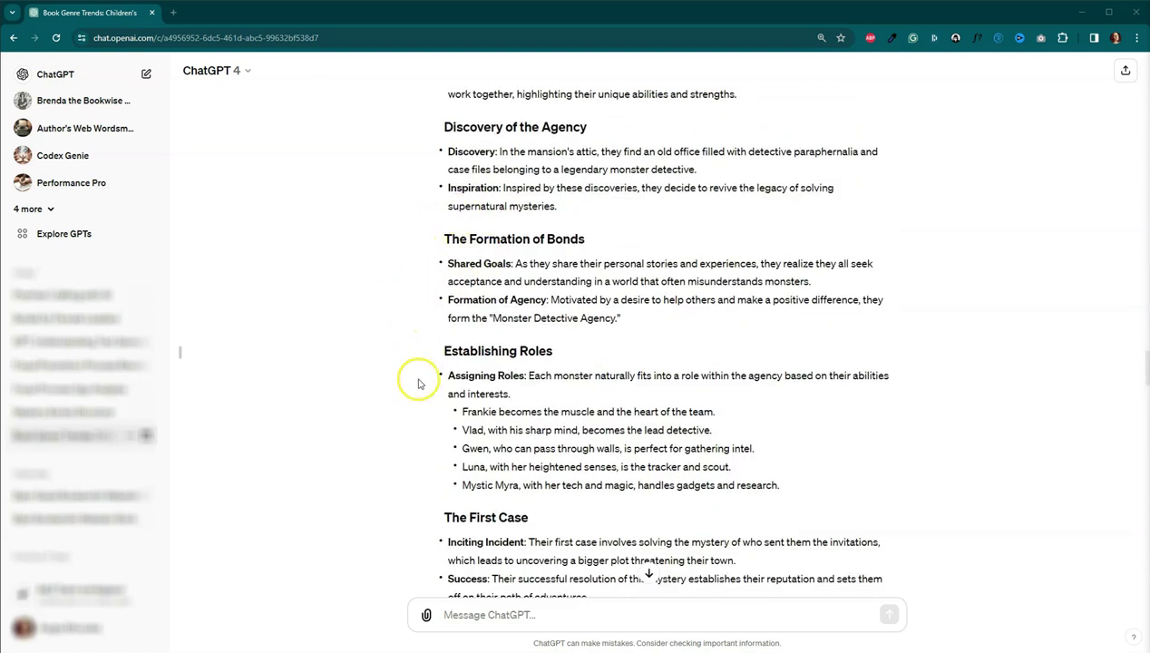
pyautogui.scroll(-2, 419, 412)
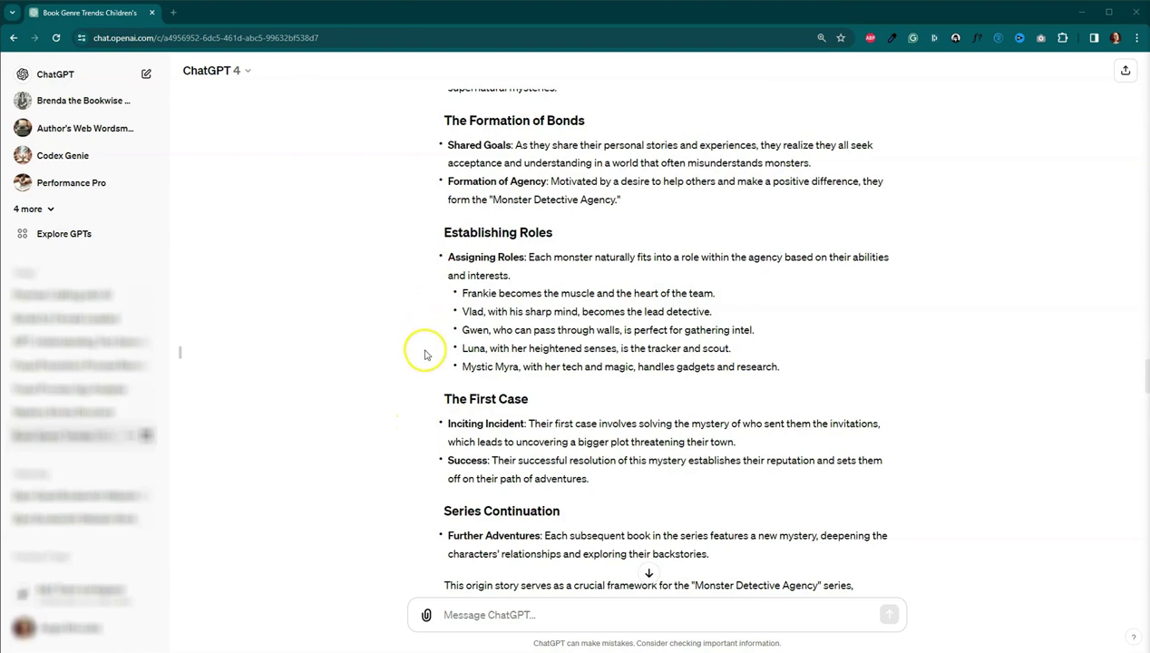
pyautogui.scroll(-1, 430, 368)
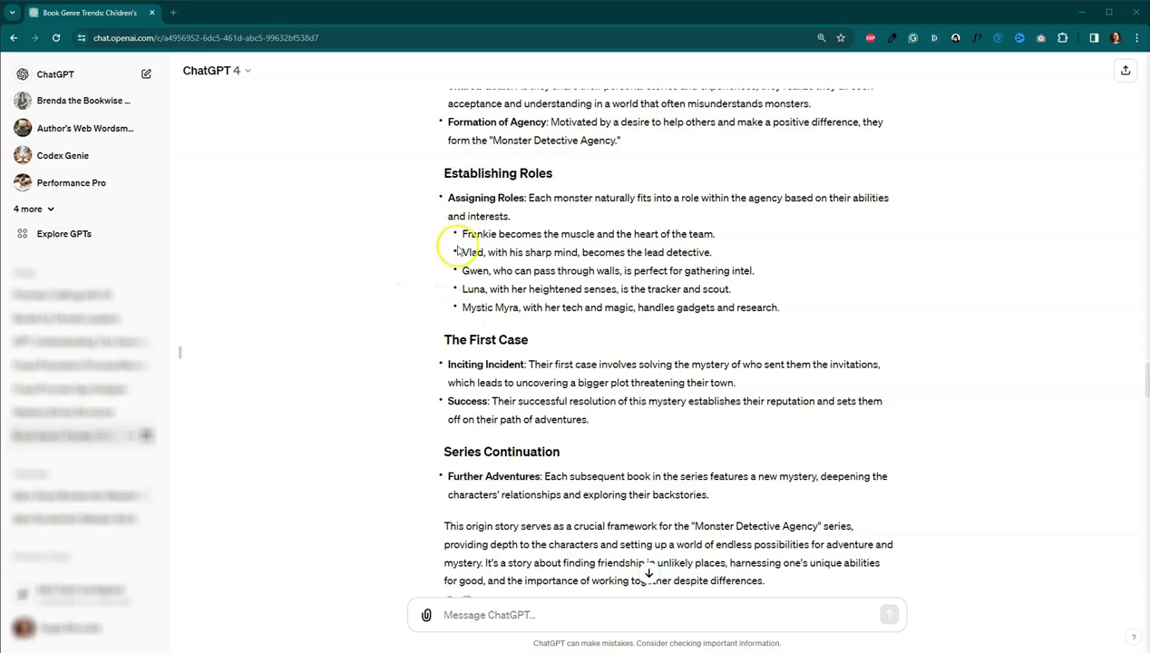
pyautogui.scroll(-1, 458, 237)
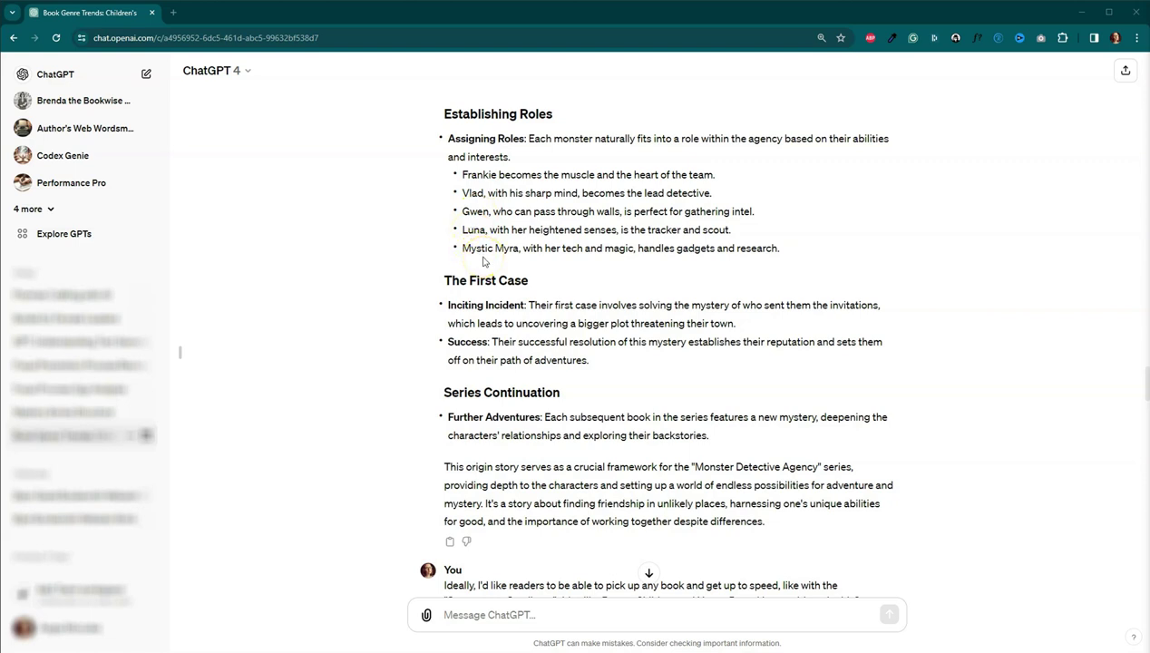
# Step: Examine the "Stratemeyer Syndicate" follow-up question and the suggested strategies for letting readers start with any book in the series
pyautogui.scroll(-3, 453, 272)
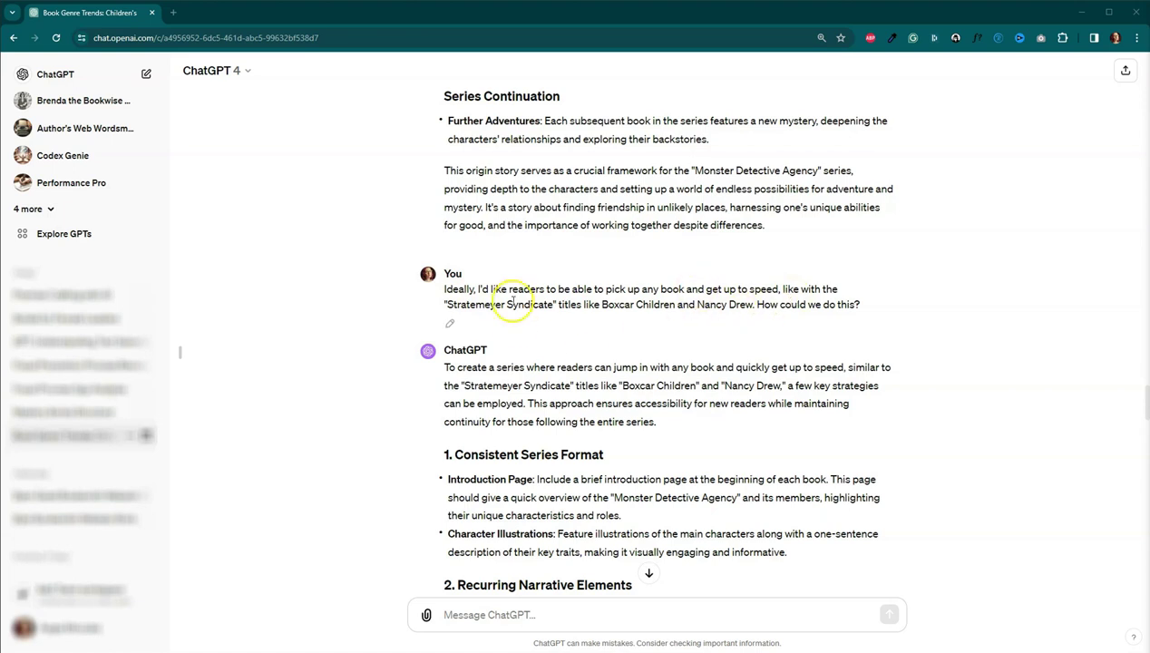
pyautogui.scroll(-1, 430, 349)
pyautogui.scroll(-3, 417, 349)
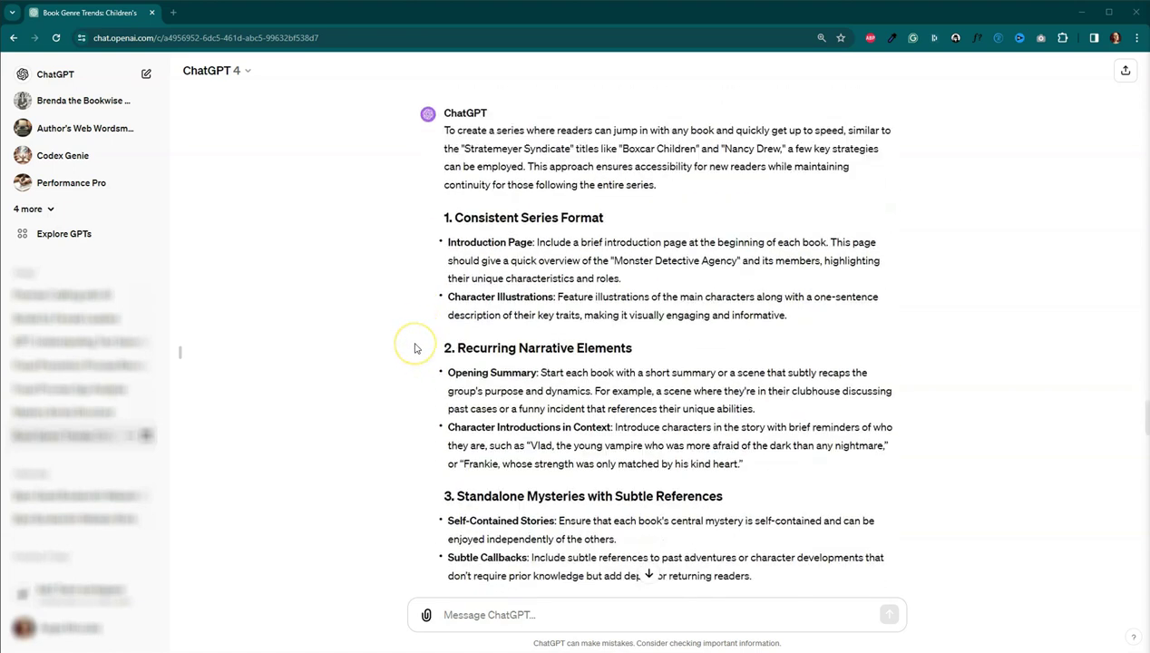
pyautogui.scroll(-4, 414, 349)
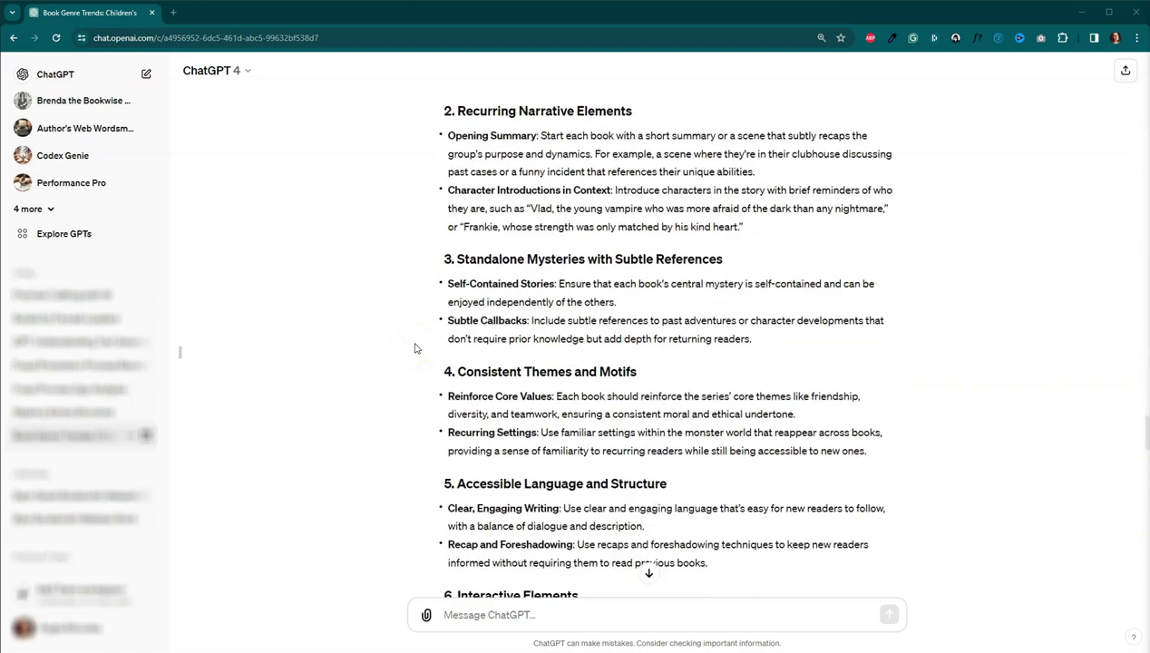
pyautogui.scroll(-3, 414, 348)
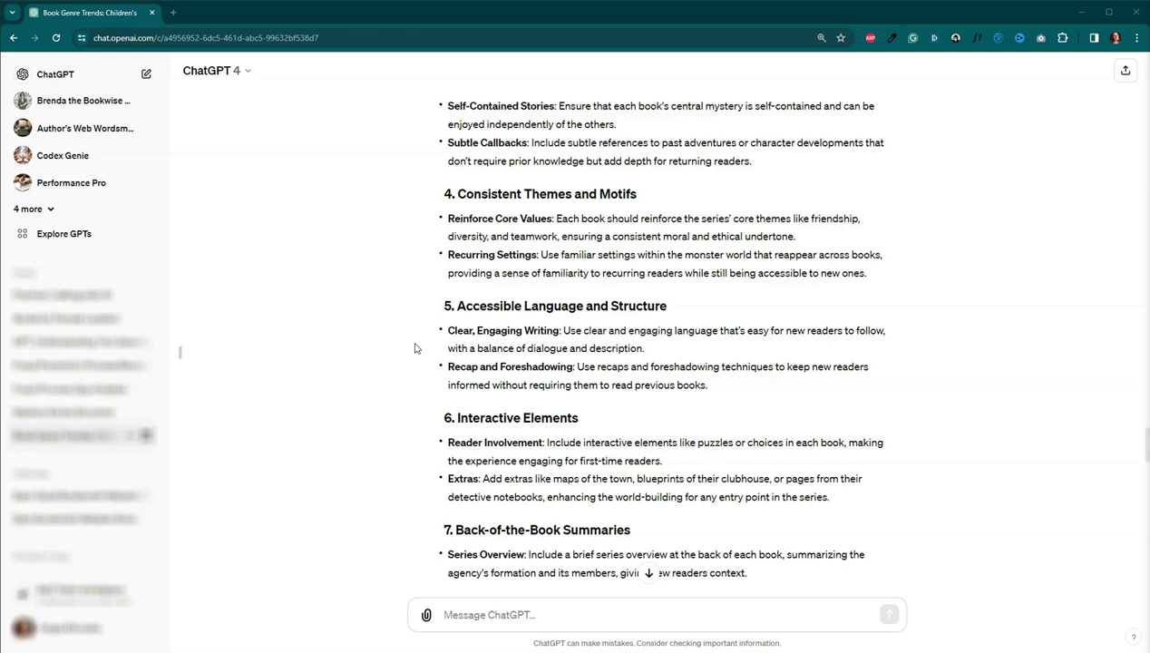
pyautogui.scroll(-1, 414, 348)
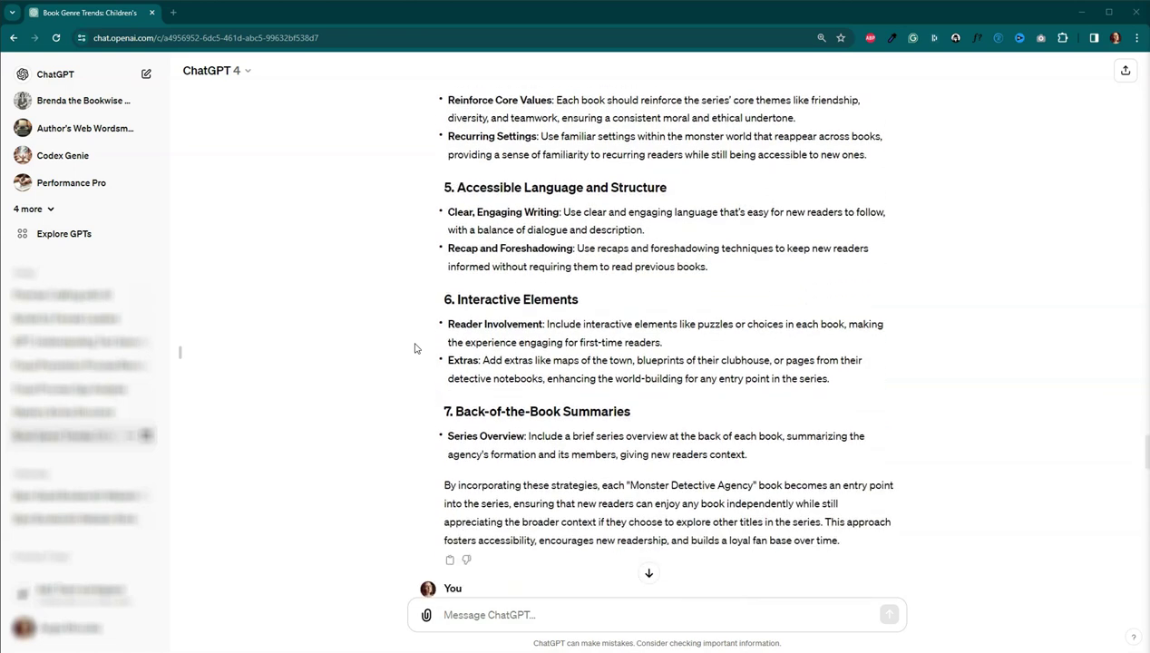
pyautogui.scroll(-2, 414, 348)
pyautogui.scroll(-1, 414, 348)
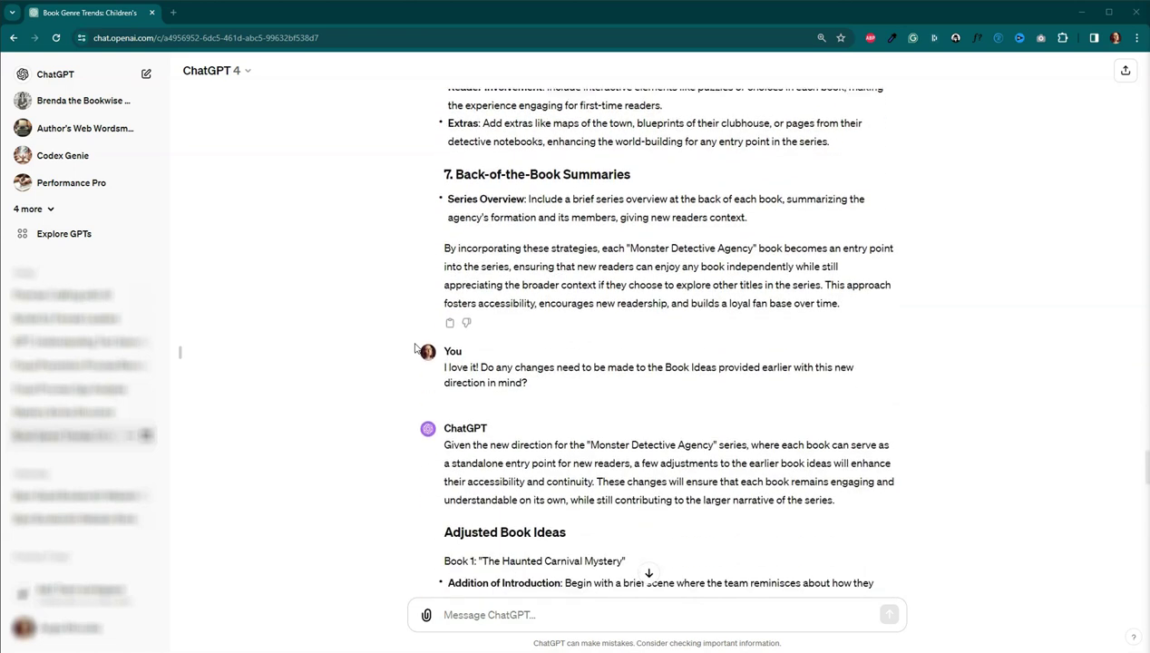
# Step: Review the question about changing the earlier book ideas and the adjusted ideas for Books 1 to 5 with their general adjustments
pyautogui.scroll(-1, 414, 348)
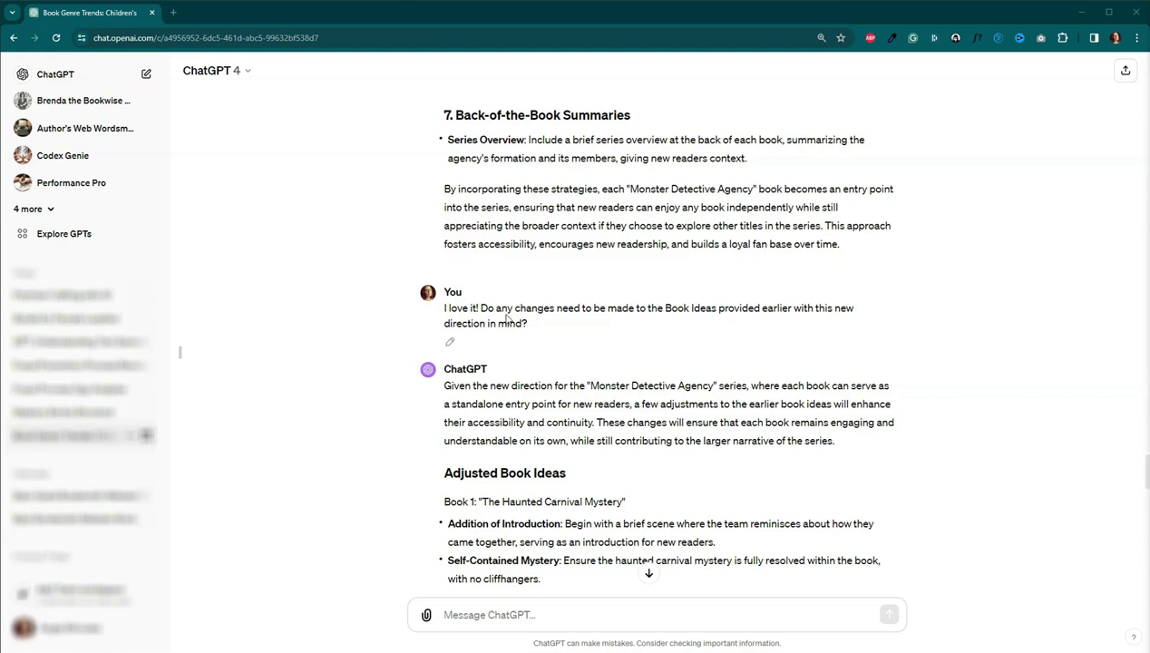
pyautogui.scroll(-2, 508, 308)
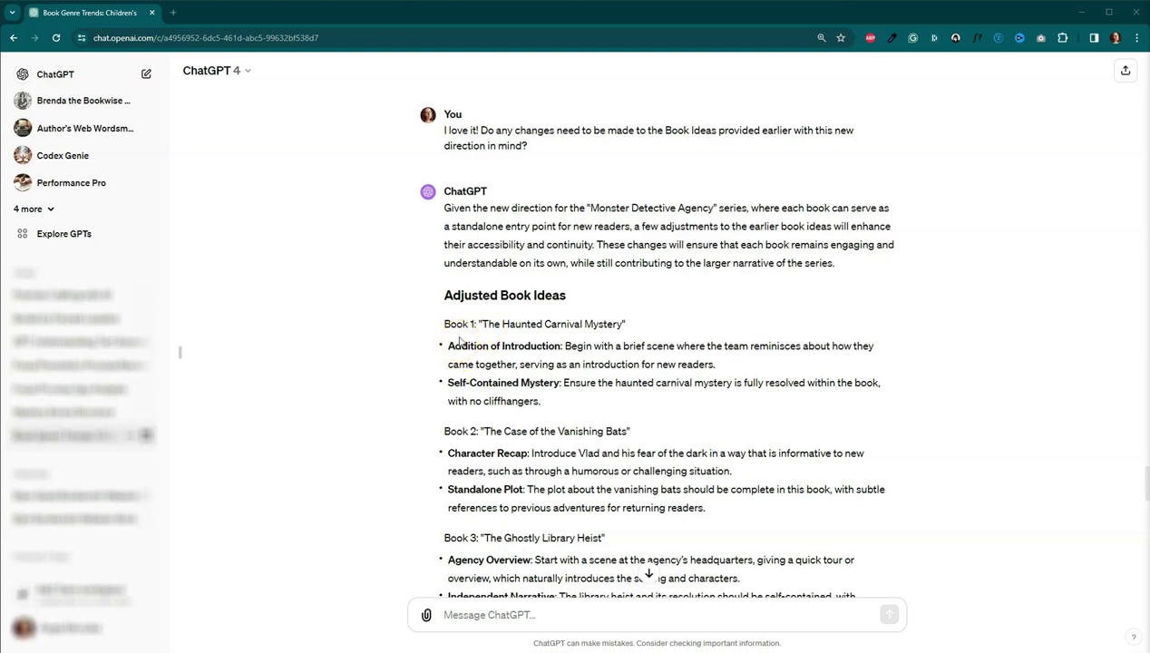
pyautogui.scroll(-4, 432, 319)
pyautogui.scroll(-2, 433, 319)
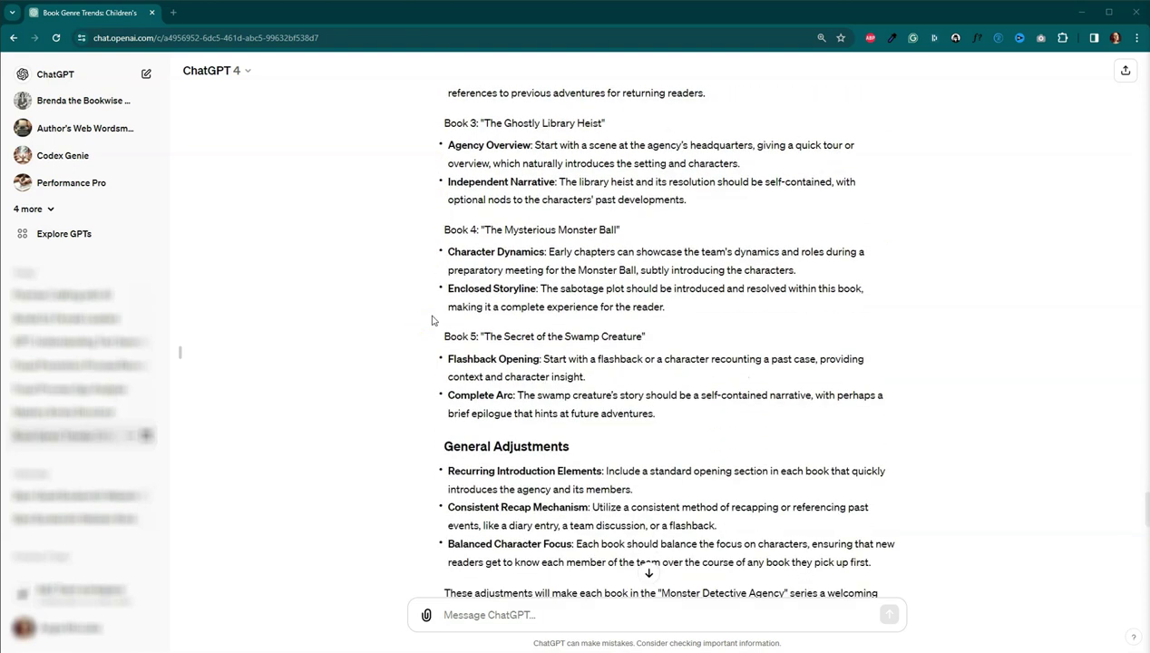
# Step: Read the question about which book to start with first and the eight reasons given for launching with "The Haunted Carnival Mystery"
pyautogui.scroll(-3, 482, 363)
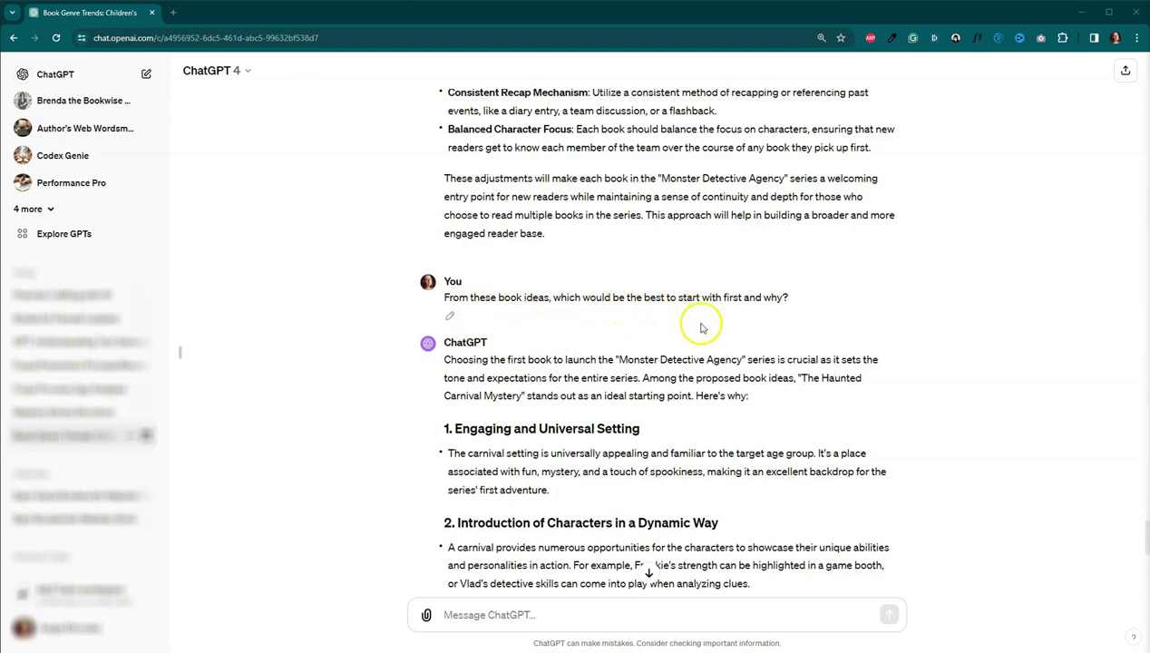
pyautogui.scroll(-1, 786, 379)
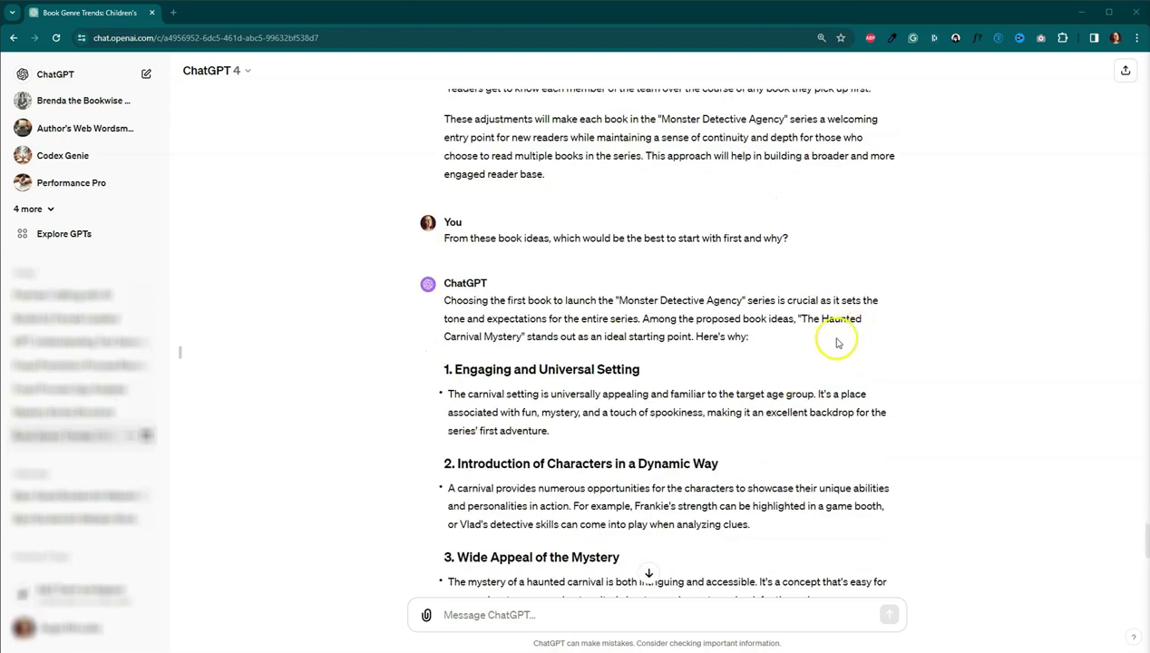
pyautogui.scroll(-2, 783, 321)
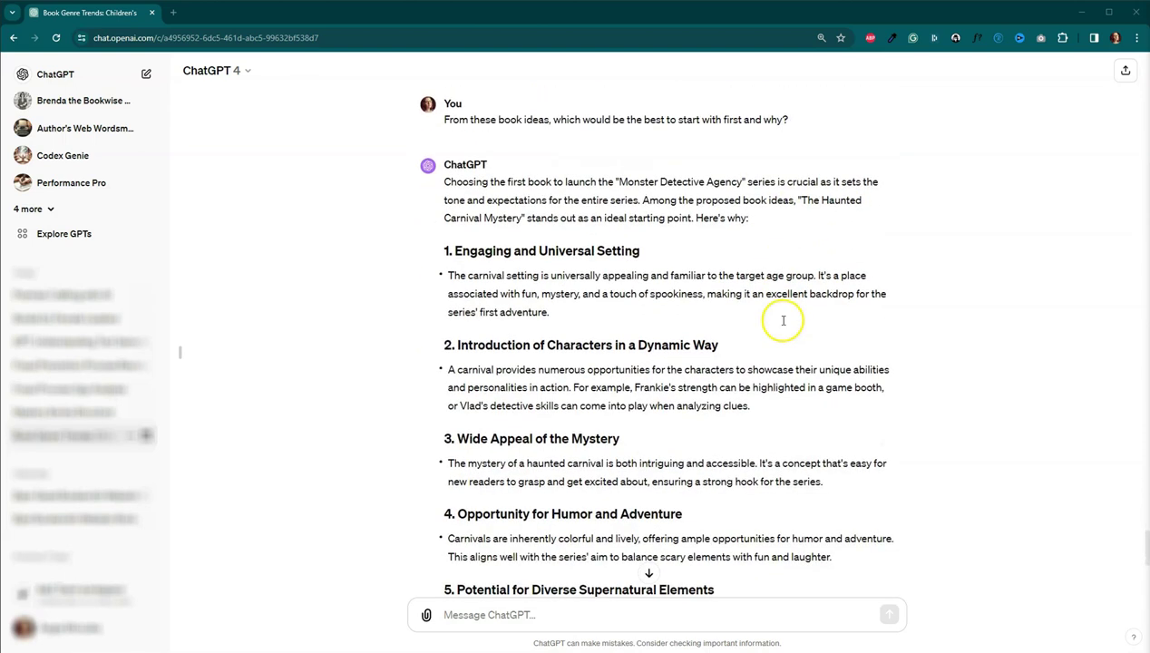
pyautogui.scroll(-4, 760, 426)
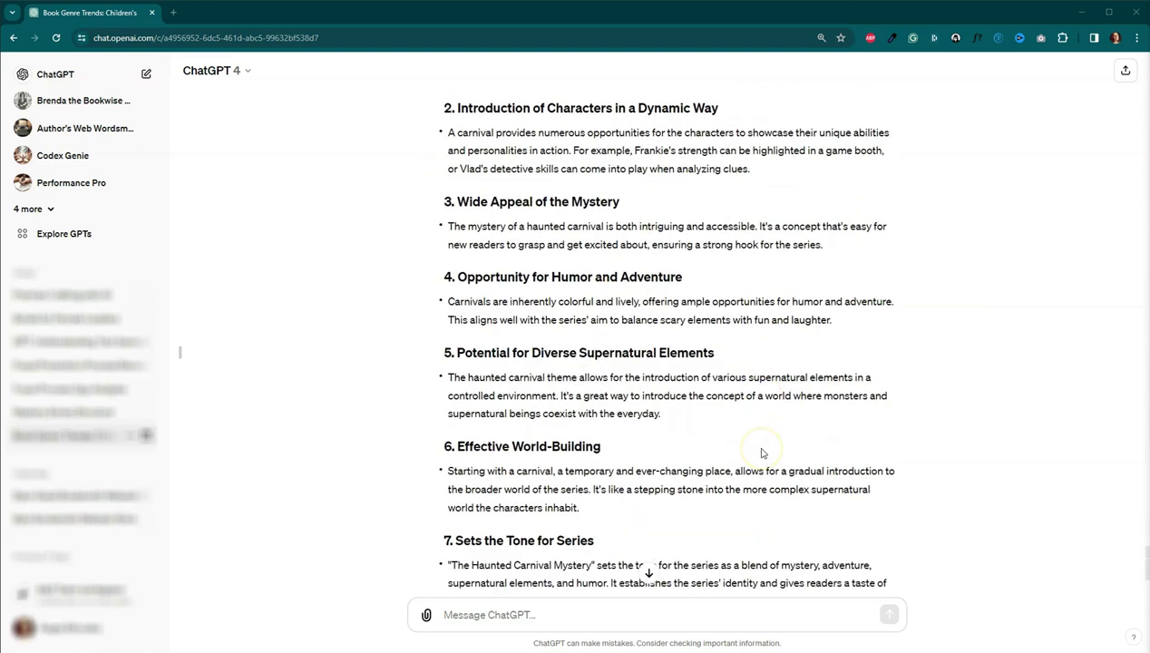
pyautogui.scroll(-2, 762, 453)
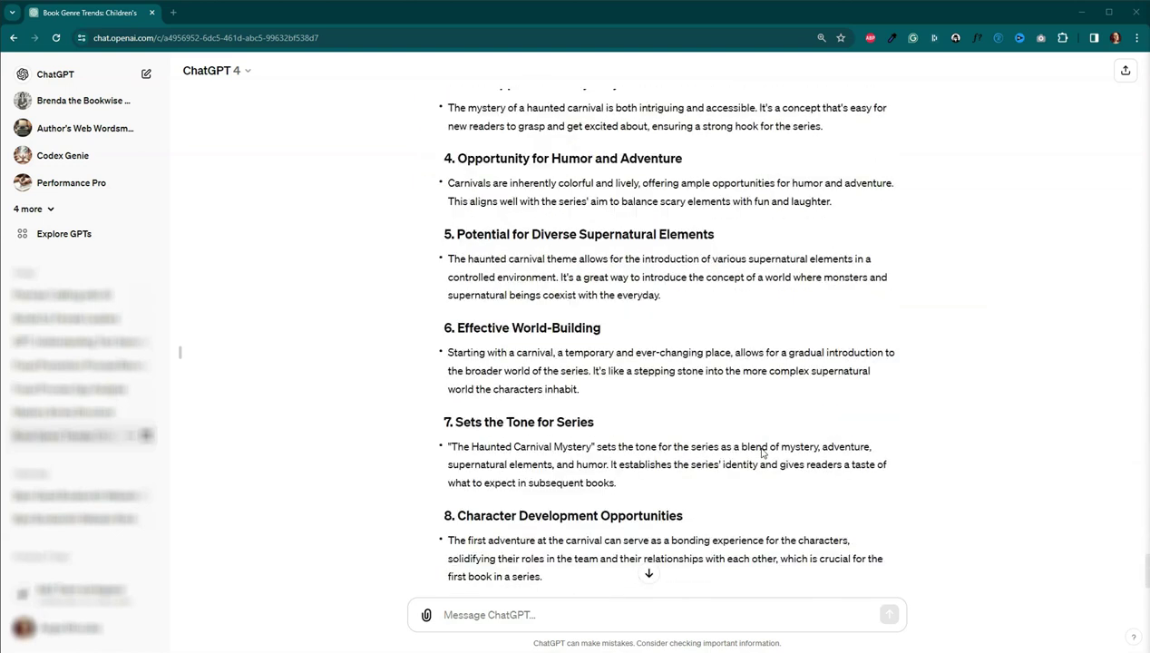
pyautogui.scroll(-2, 762, 452)
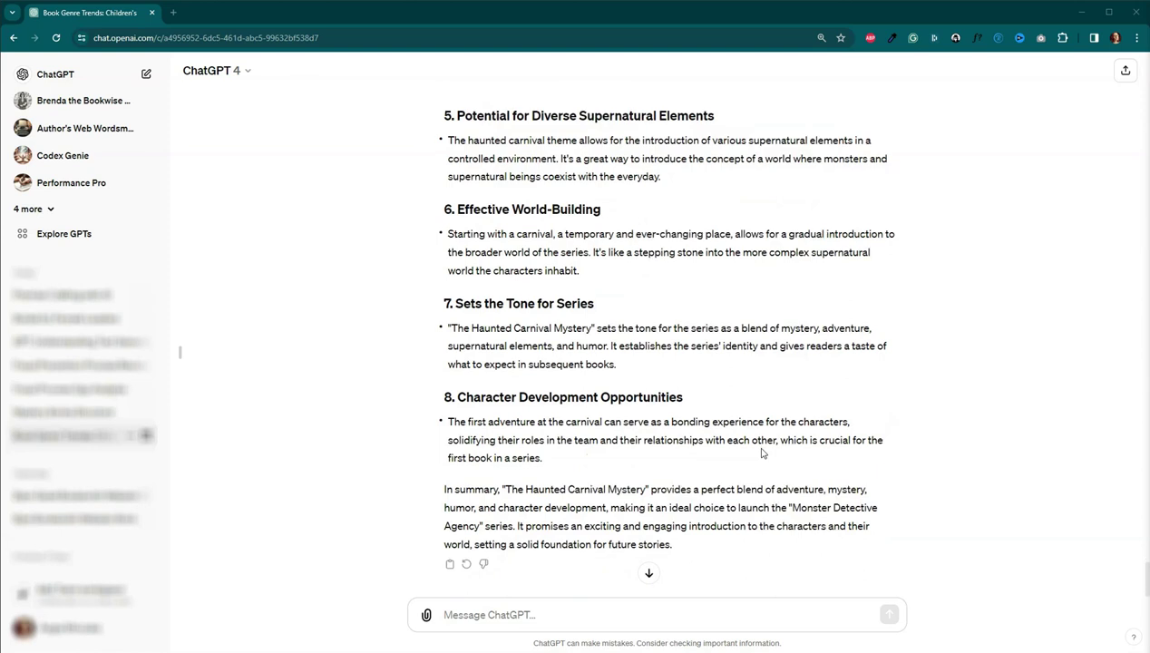
pyautogui.scroll(-1, 761, 453)
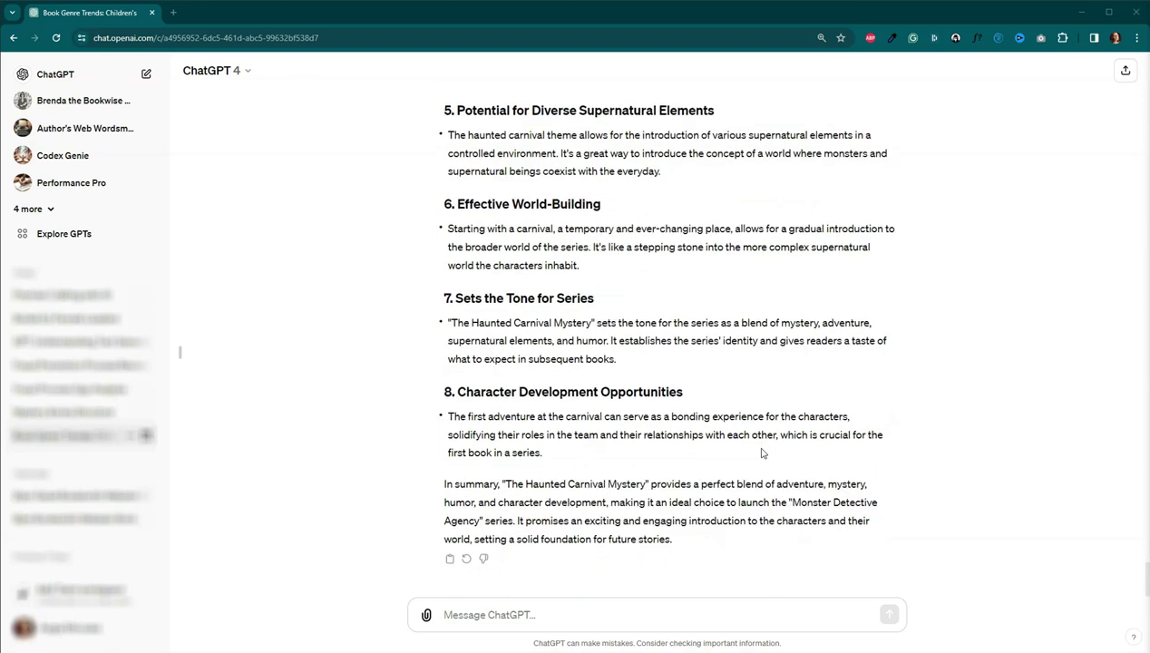
# Step: Submit Notion's Version 1 Step 1 prompt to ChatGPT for a 500-600 word "The Haunted Carnival Mystery" synopsis with 5-7 tropes, 8-10 themes, cast, antagonist and settings
pyautogui.click(860, 475)
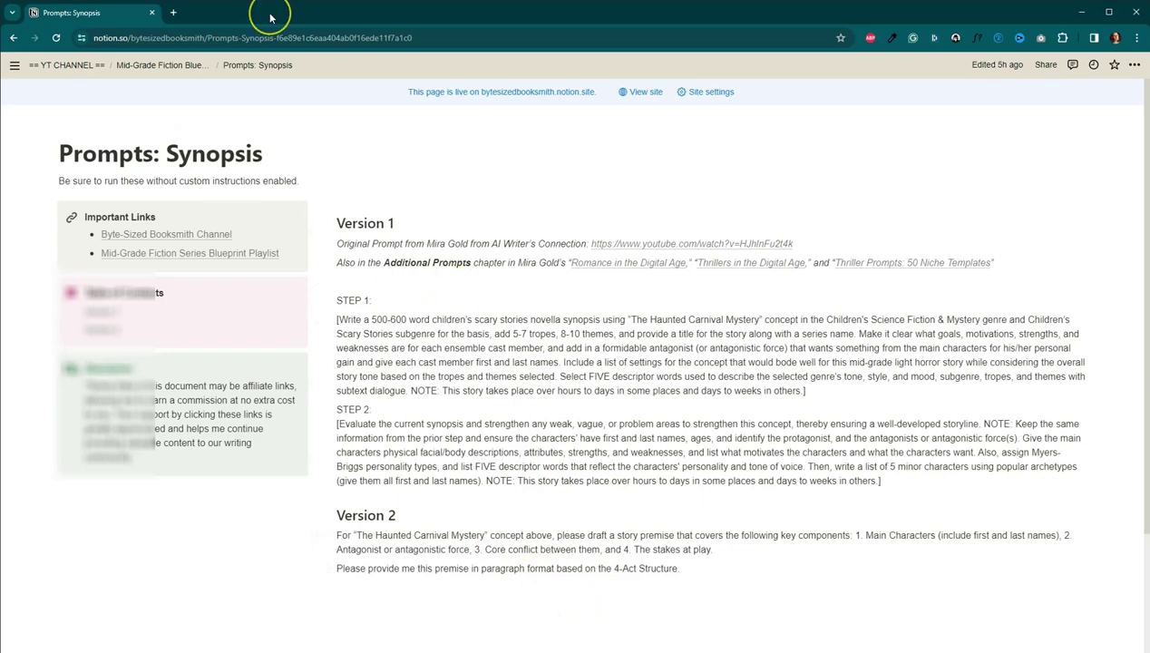
pyautogui.moveTo(270, 18); pyautogui.dragTo(1148, 191)
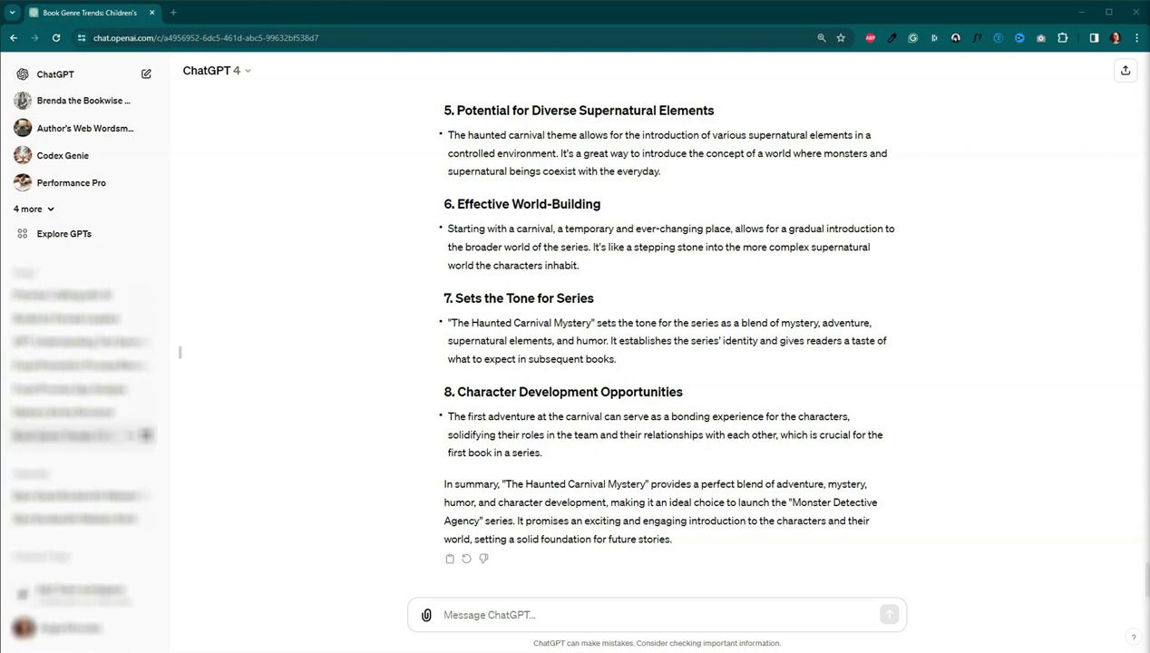
pyautogui.click(575, 614)
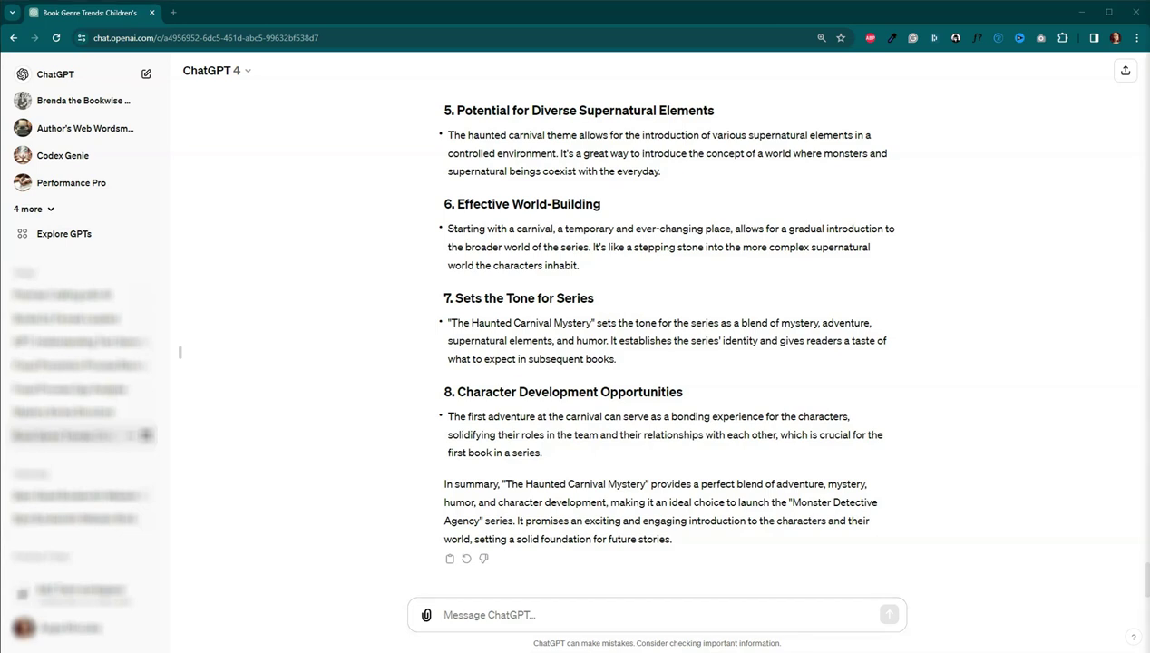
pyautogui.write('[Write a 500-600 word children\'s scary stories novella synopsis using "The Haunted Carnival Mystery" concept in the Children\'s Science Fiction & Mystery genre and Children\'s Scary Stories subgenre for the basis, add 5-7 tropes, 8-10 themes, and provide a title for the story along with a series name. Make it clear what goals, motivations, strengths, and weaknesses are for each ensemble cast member, and add in a formidable antagonist (or antagonistic force) that wants something from the main characters for his/her personal gain and give each cast member first and last names. Include a list of settings for the concept that would bode well for this mid-grade light horror story while considering the overall story tone based on the tropes and themes selected. Select FIVE descriptor words used to describe the selected genre\'s tone, style, and mood, subgenre, tropes, and themes with subtext dialogue. NOTE: This story takes place over hours to days in some places and days to weeks in others.]')
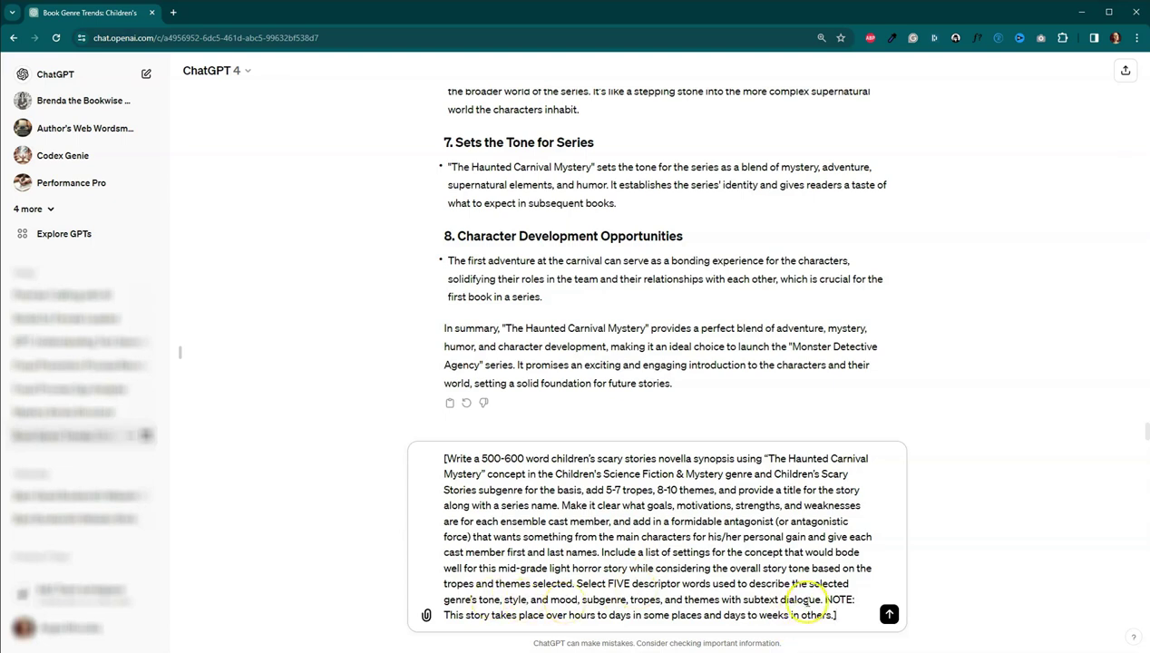
pyautogui.click(889, 615)
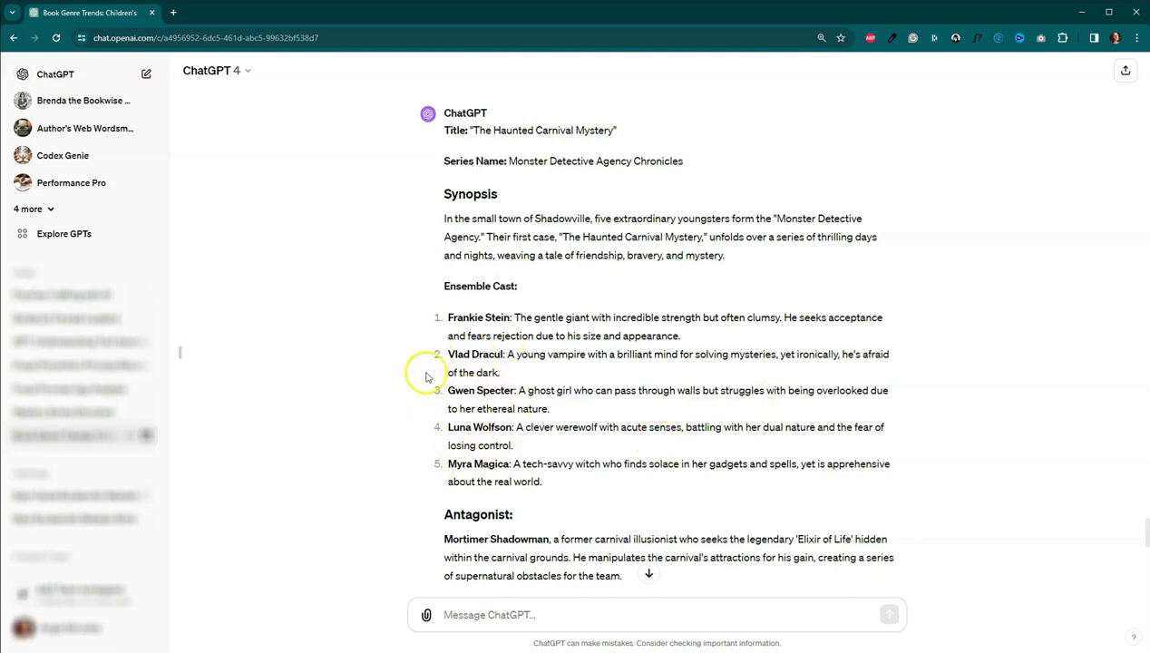
# Step: Review the generated synopsis, covering its ensemble cast, antagonist, tropes, themes, settings, tone descriptors, subtext dialogue and conclusion
pyautogui.scroll(-2, 730, 370)
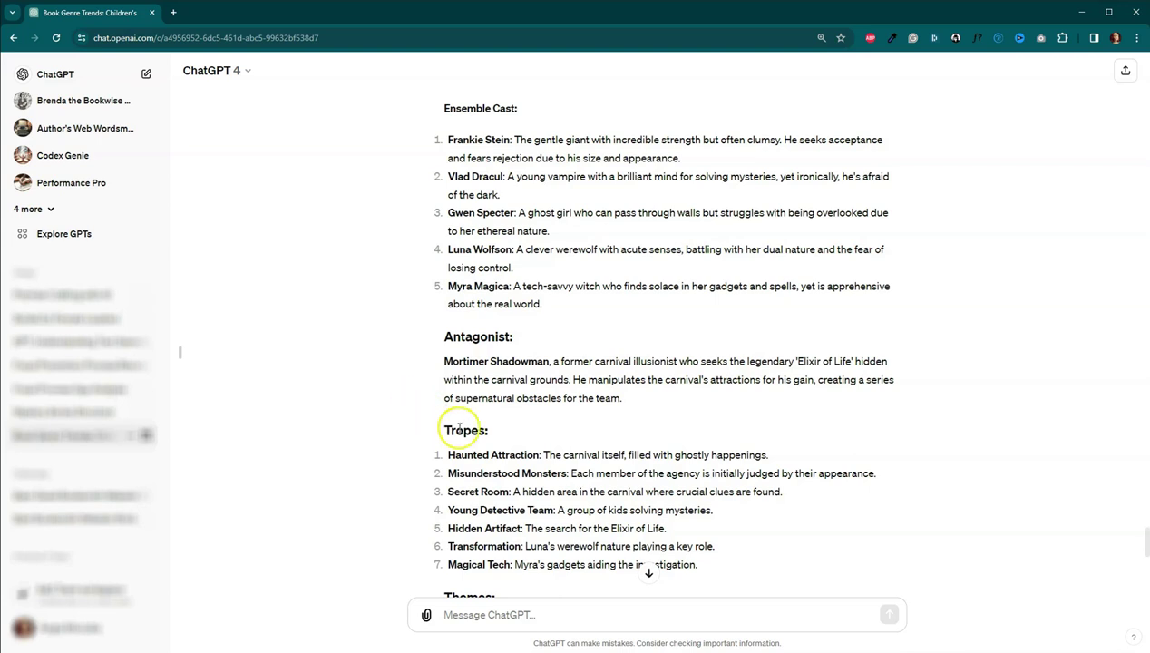
pyautogui.scroll(-3, 612, 352)
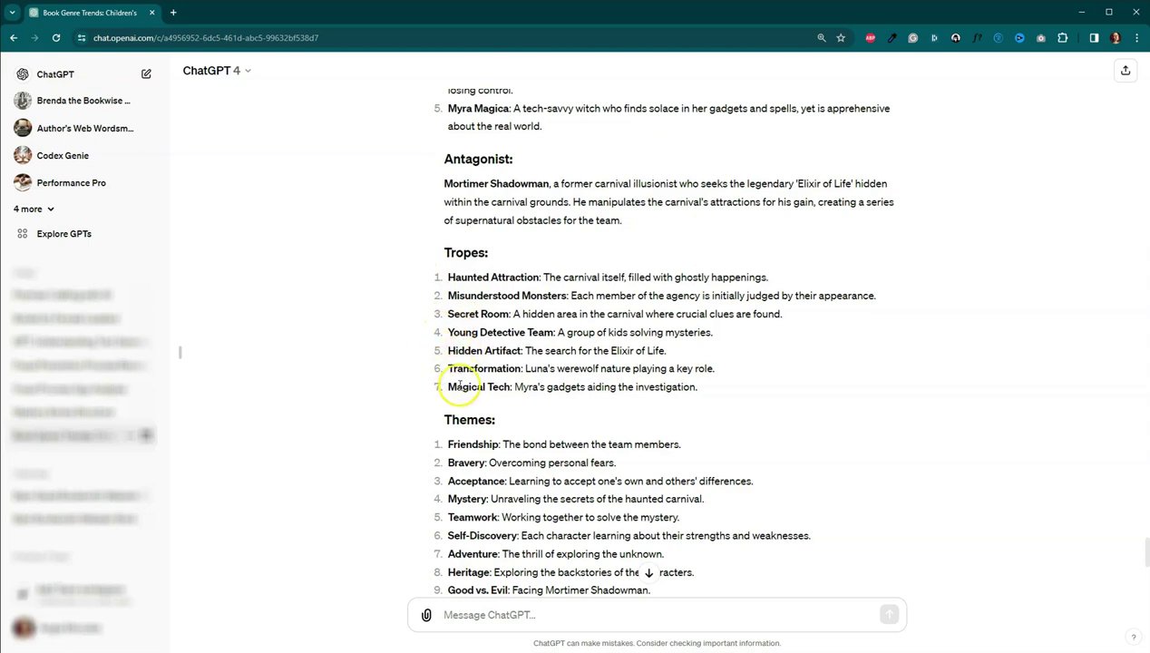
pyautogui.scroll(-3, 787, 348)
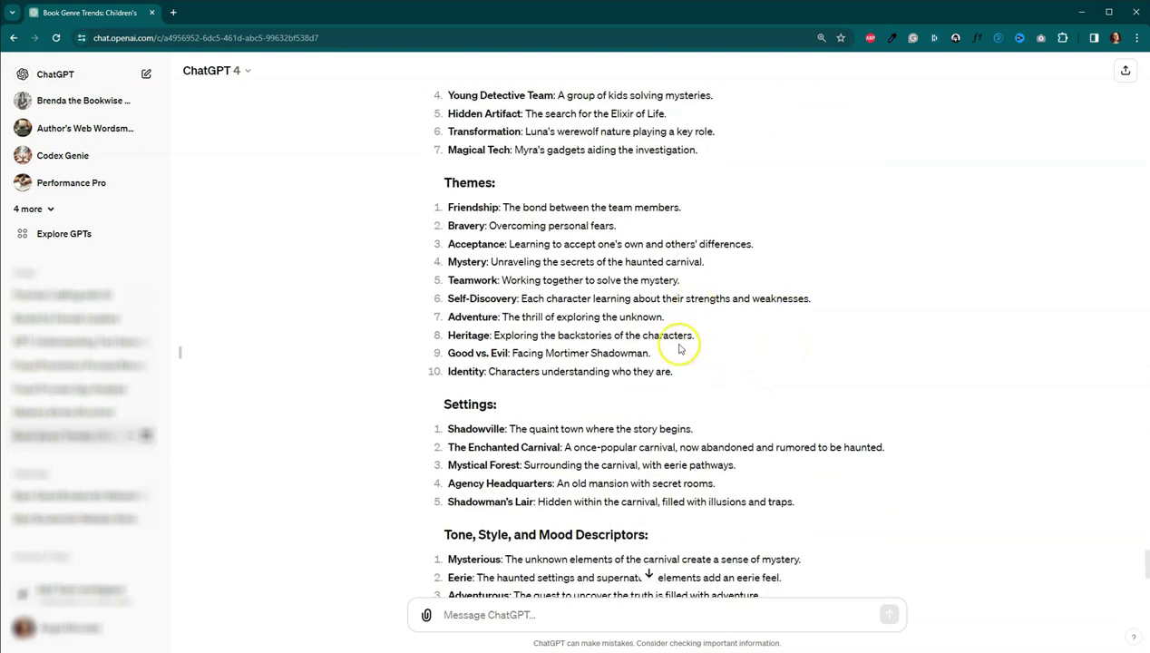
pyautogui.scroll(-2, 689, 337)
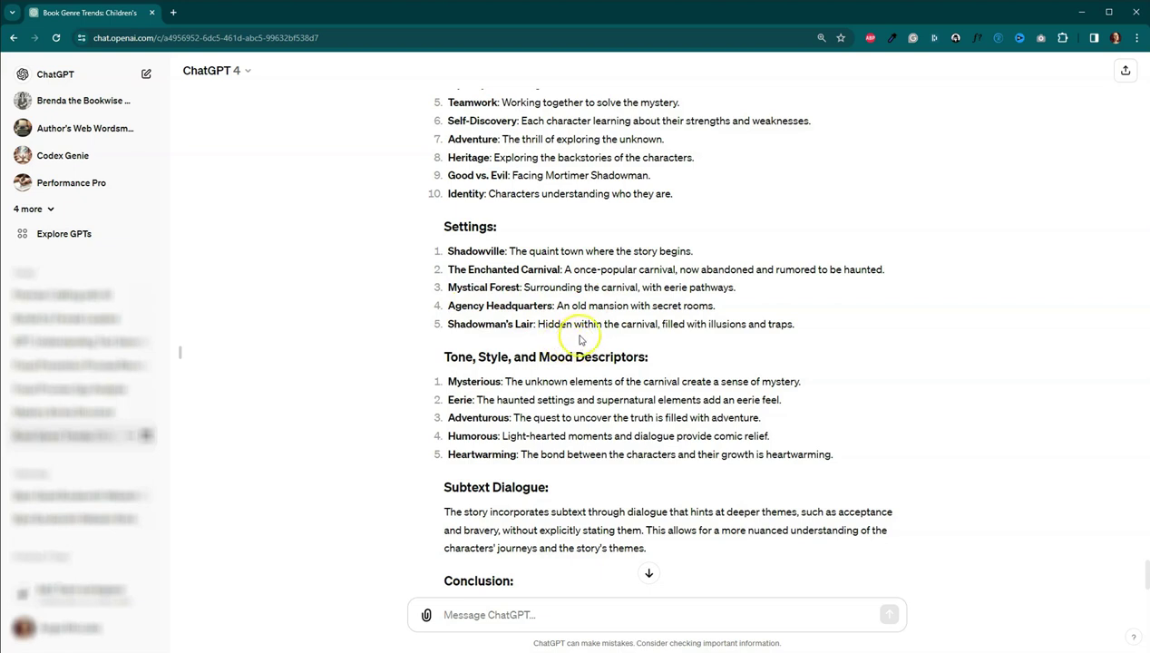
pyautogui.scroll(-1, 691, 327)
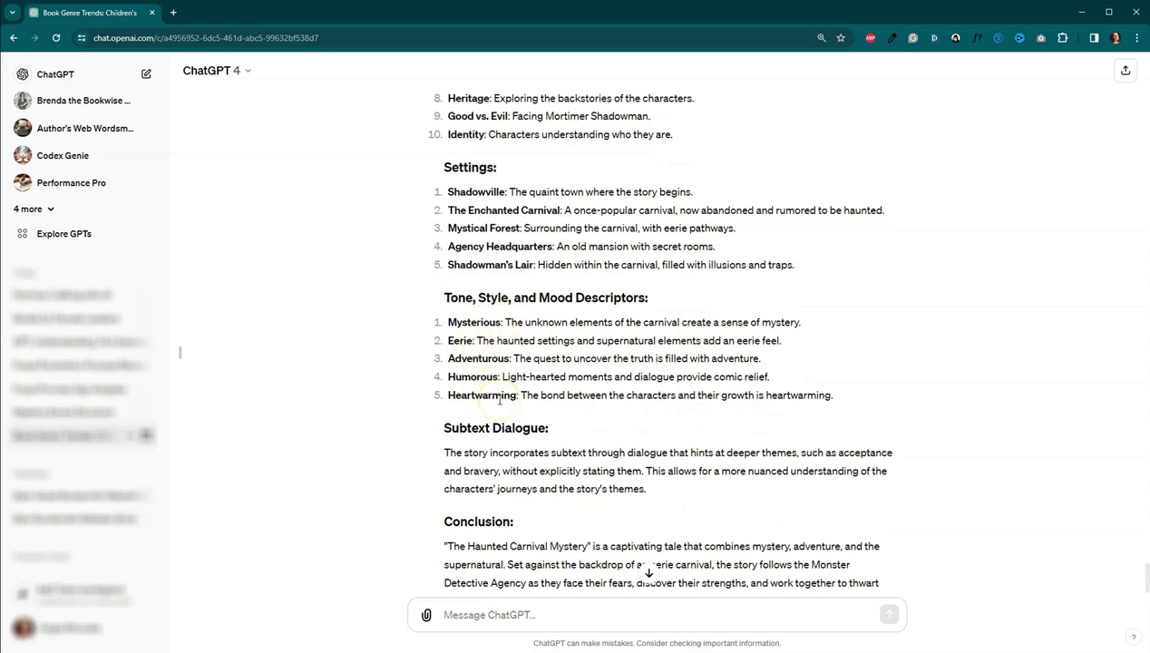
pyautogui.scroll(-2, 671, 361)
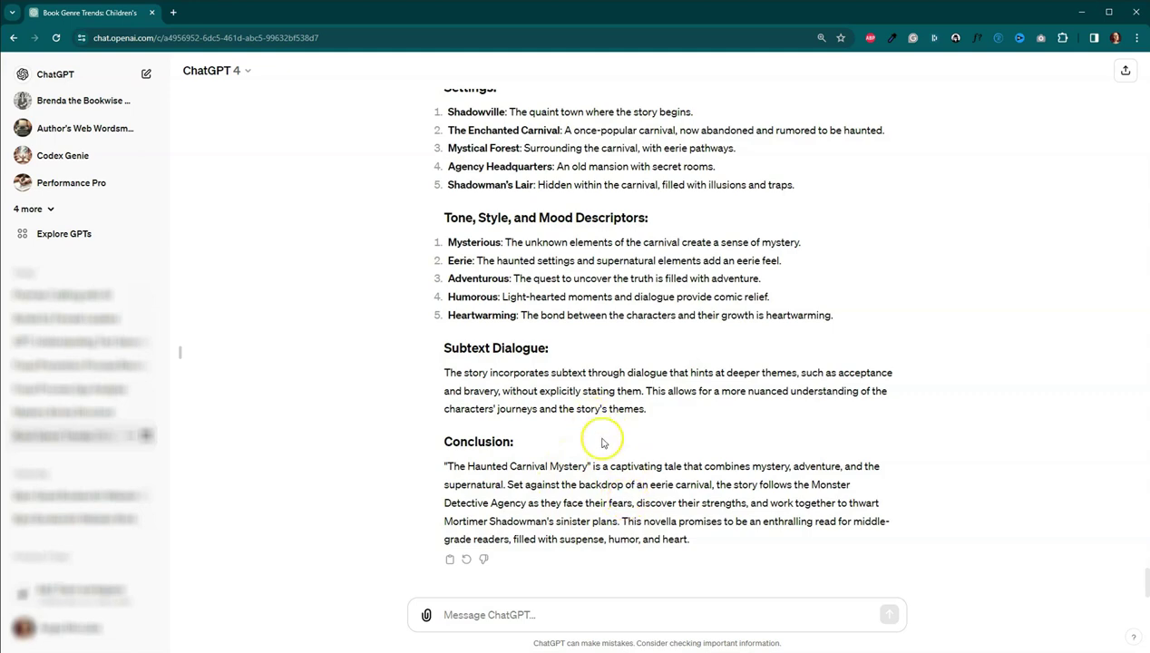
pyautogui.scroll(5, 662, 412)
pyautogui.scroll(7, 698, 390)
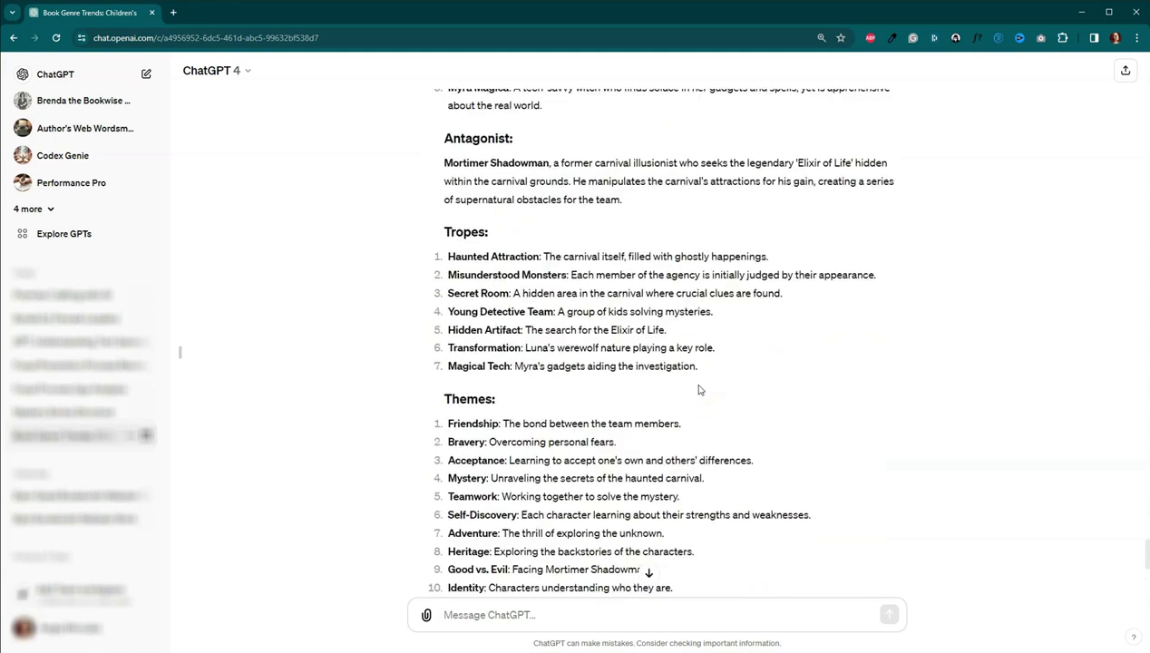
pyautogui.scroll(3, 698, 390)
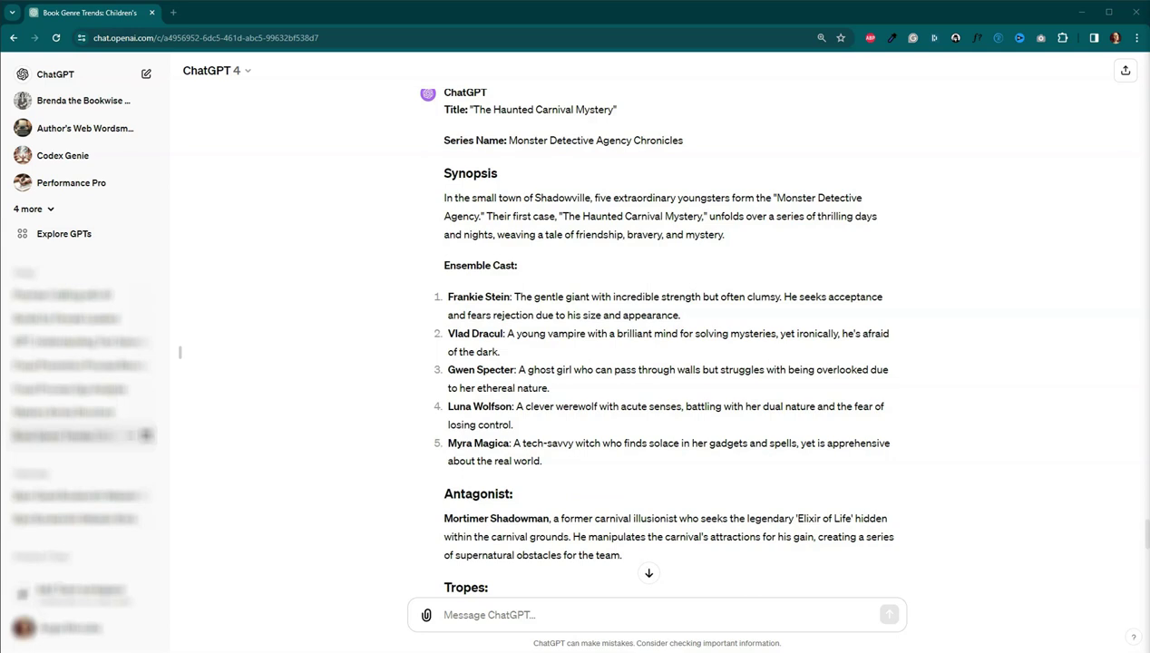
# Step: Submit the Step 2 prompt to strengthen the synopsis, detail the main characters with Myers-Briggs types and FIVE descriptor words, and list 5 minor characters
pyautogui.click(691, 617)
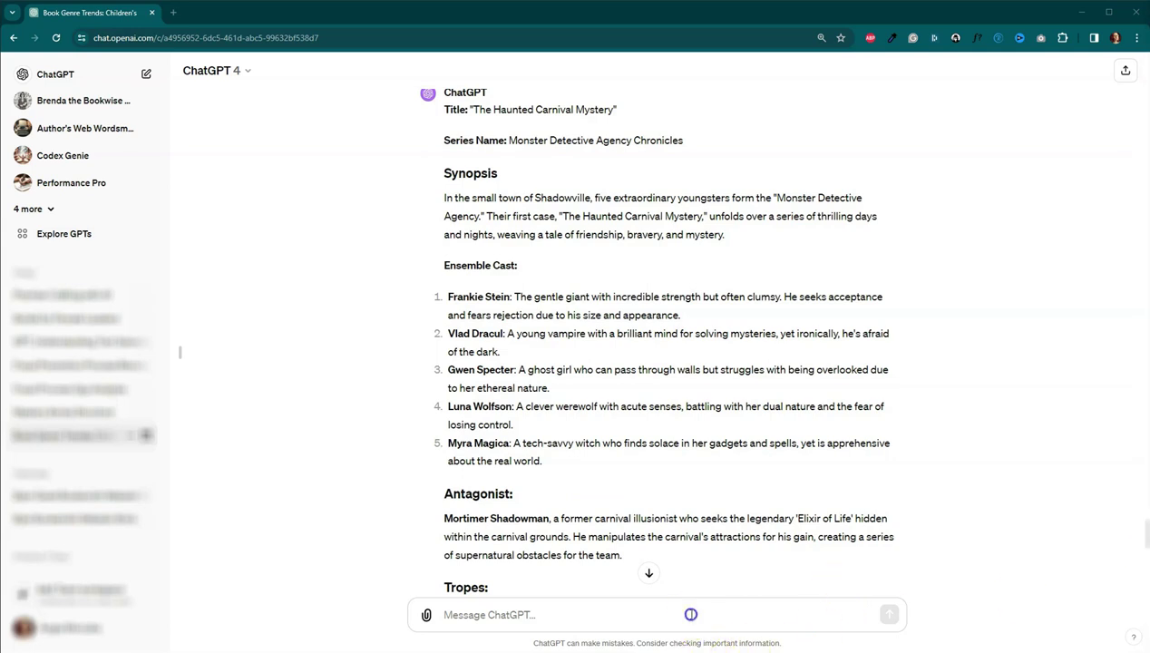
pyautogui.write("[Evaluate the current synopsis and strengthen any weak, vague, or problem areas to strengthen this concept, thereby ensuring a well-developed storyline. NOTE: Keep the same information from the prior step and ensure the characters' have first and last names, ages, and identify the protagonist, and the antagonists or antagonistic force(s). Give the main characters physical facial/body descriptions, attributes, strengths, and weaknesses, and list what motivates the characters and what the characters want. Also, assign Myers-Briggs personality types, and list FIVE descriptor words that reflect the characters' personality and tone of voice. Then, write a list of 5 minor characters using popular archetypes (give them all first and last names). NOTE: This story takes place over hours to days in some places and days to weeks in others.]")
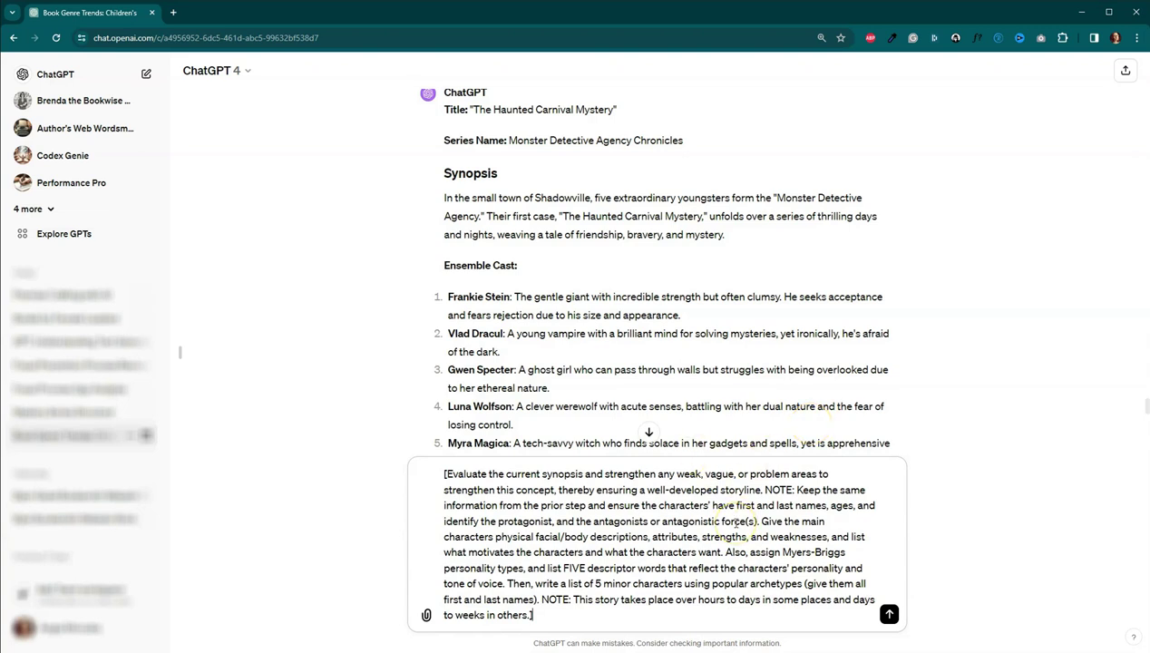
pyautogui.click(727, 530)
pyautogui.click(691, 516)
pyautogui.click(726, 501)
pyautogui.click(738, 557)
pyautogui.click(770, 555)
pyautogui.click(730, 555)
pyautogui.click(888, 615)
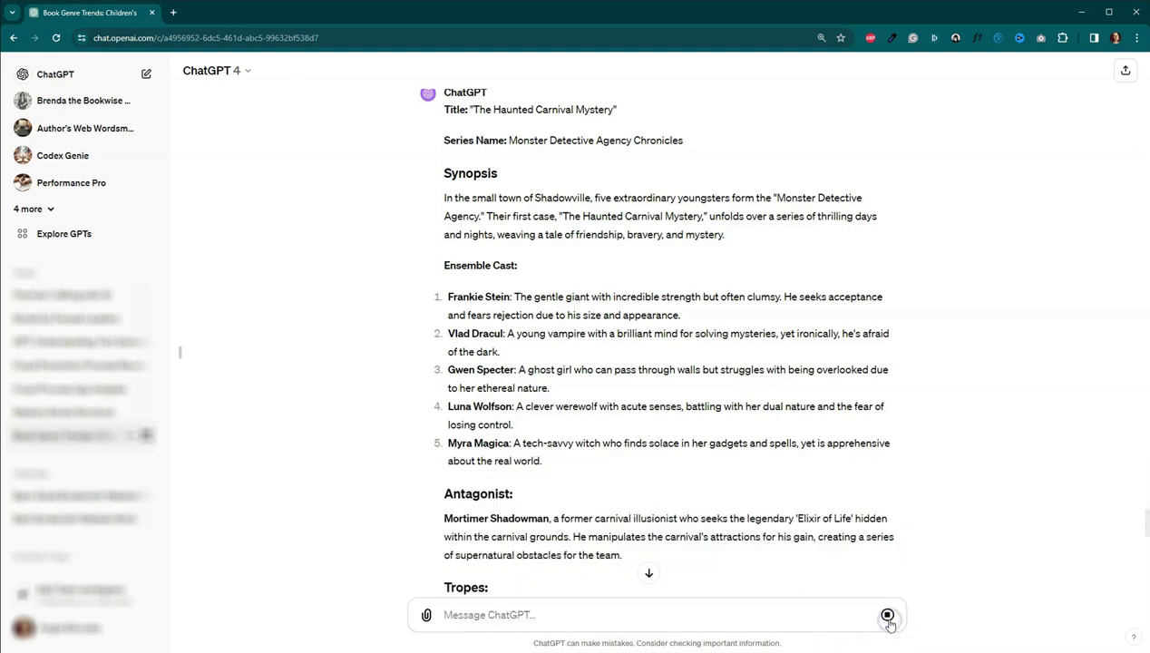
# Step: Review the strengthened synopsis, including the main character profiles, the minor characters and the story setting timeline
pyautogui.click(648, 573)
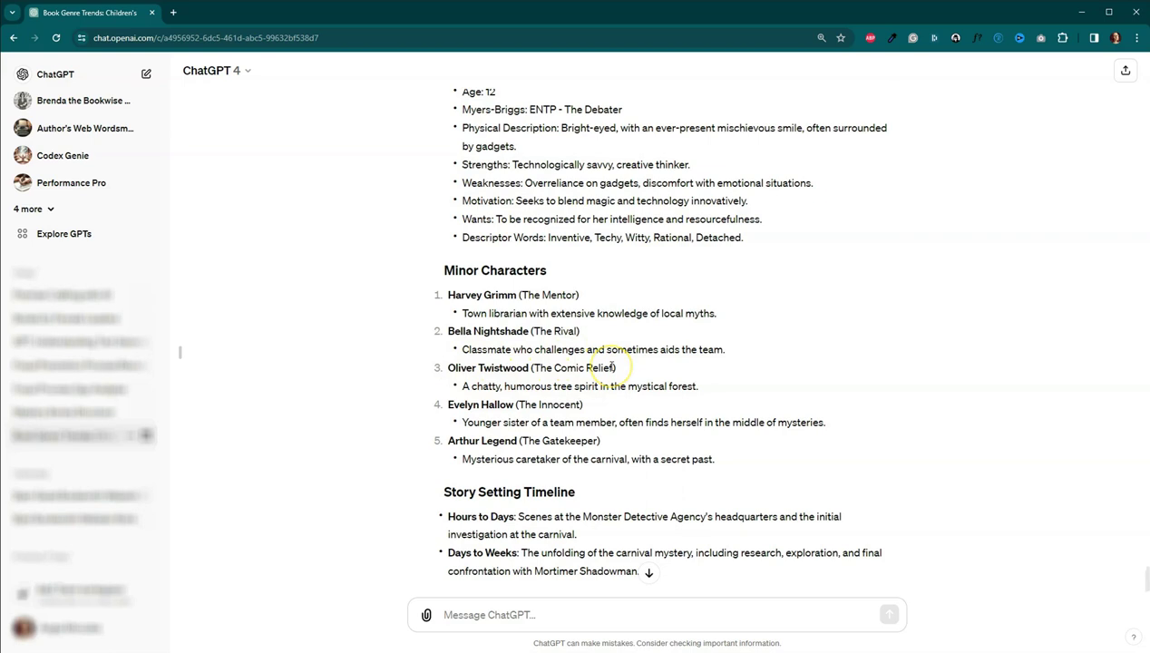
pyautogui.scroll(-1, 549, 367)
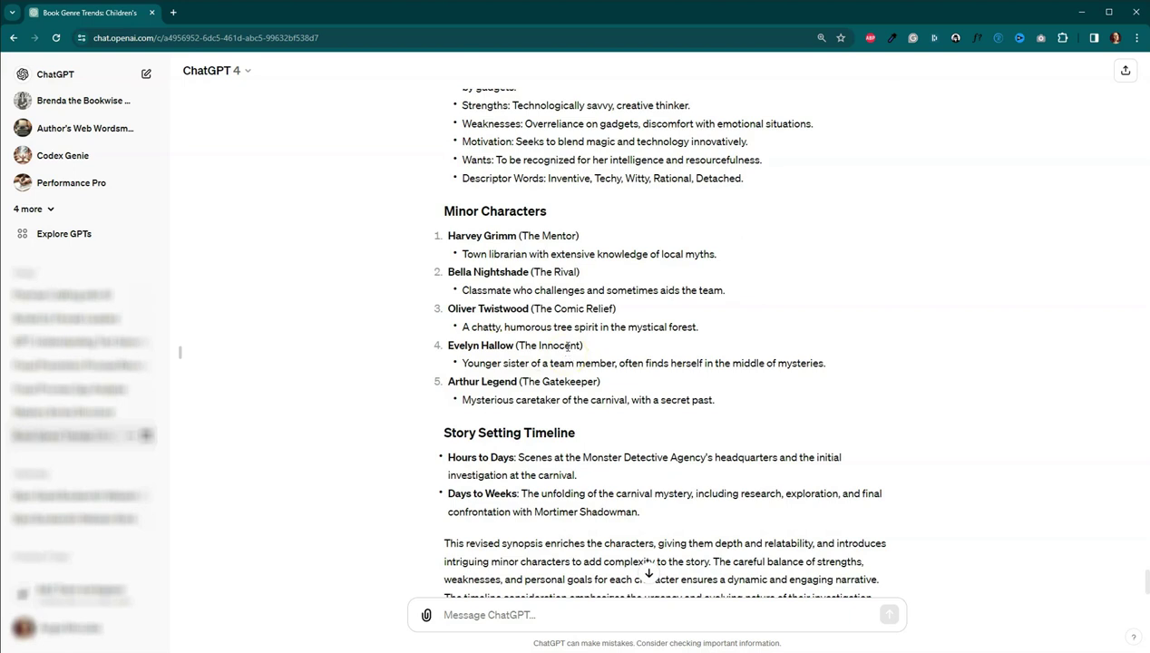
pyautogui.scroll(3, 581, 342)
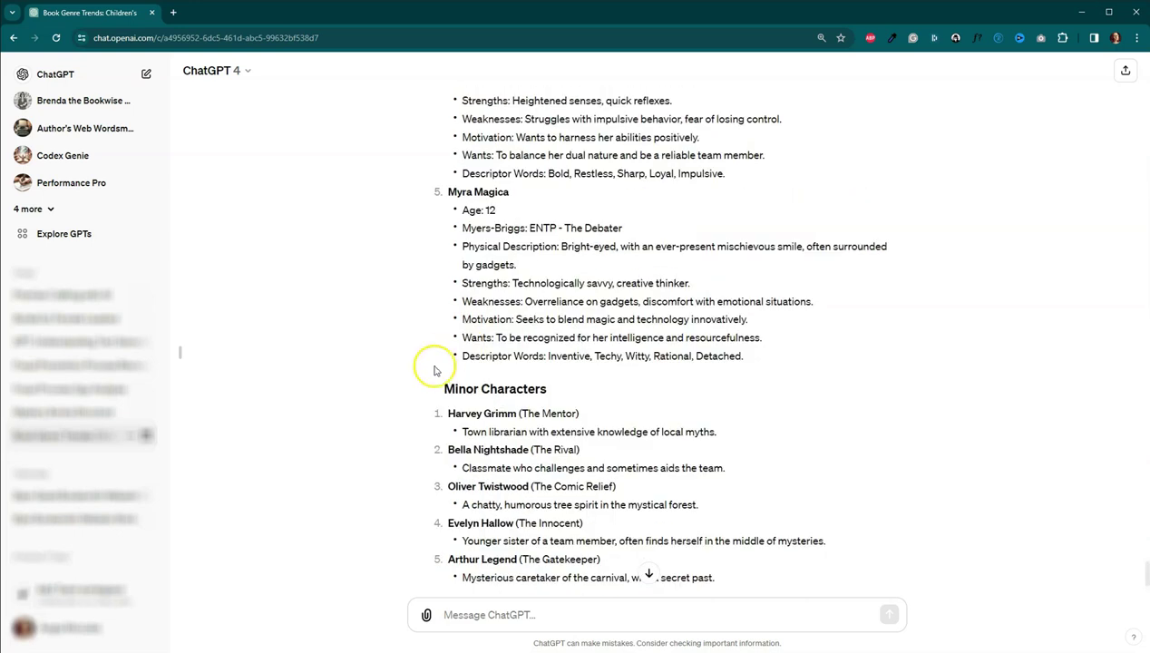
pyautogui.scroll(6, 434, 363)
pyautogui.scroll(6, 451, 365)
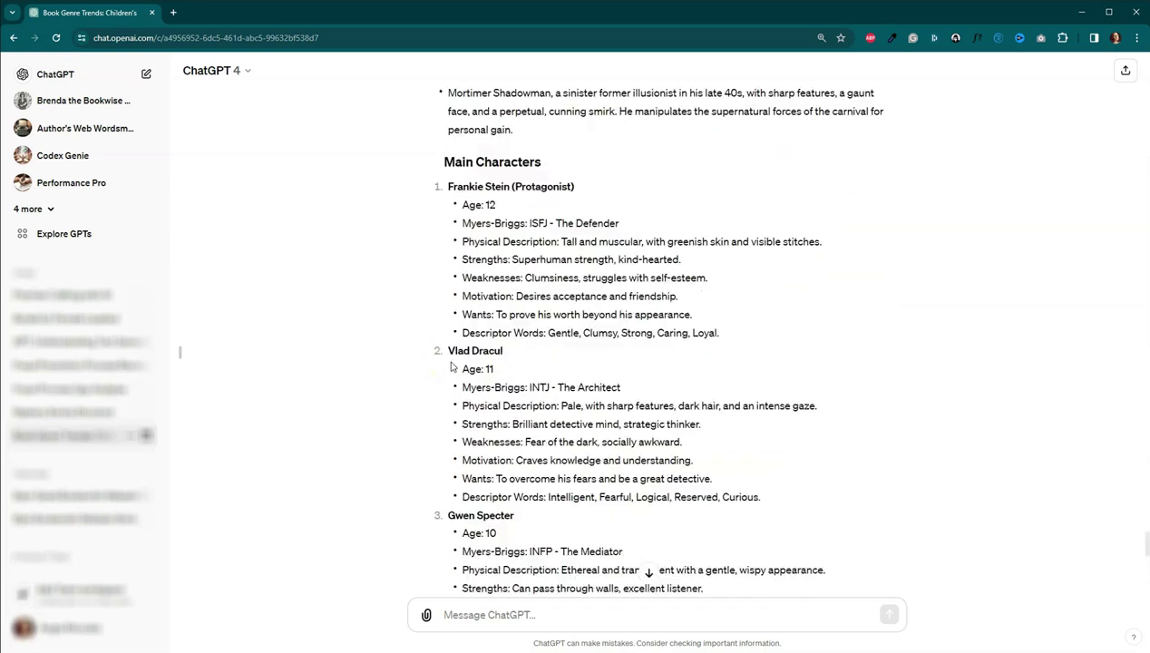
pyautogui.scroll(-2, 450, 365)
pyautogui.scroll(-5, 451, 365)
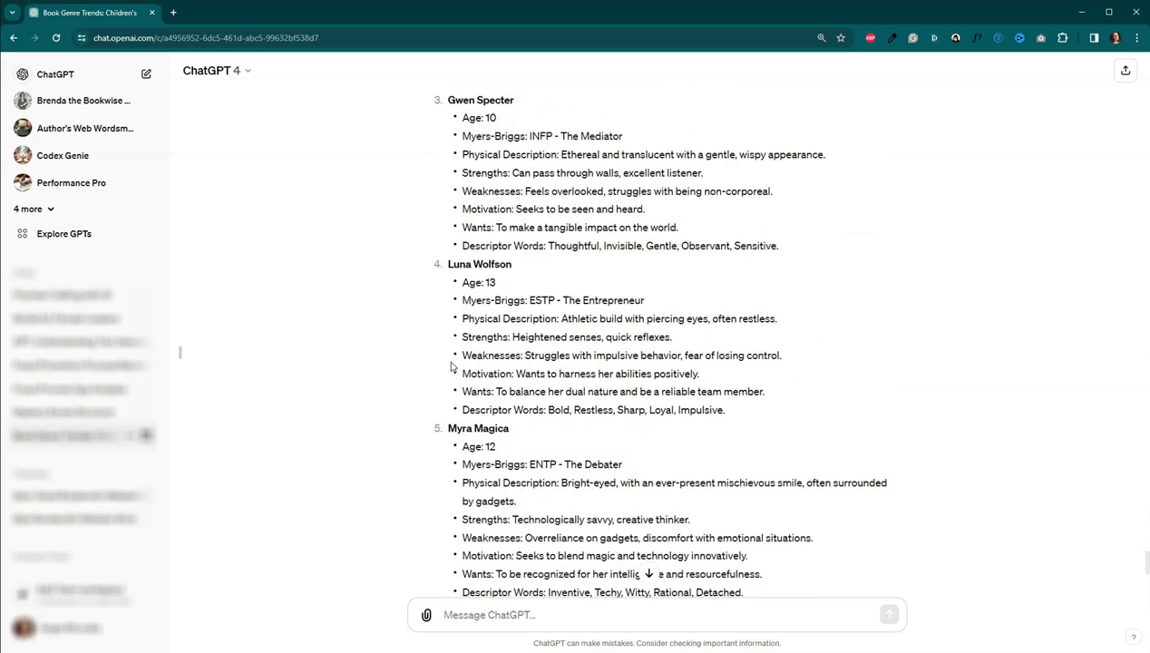
pyautogui.scroll(-5, 451, 366)
pyautogui.click(436, 388)
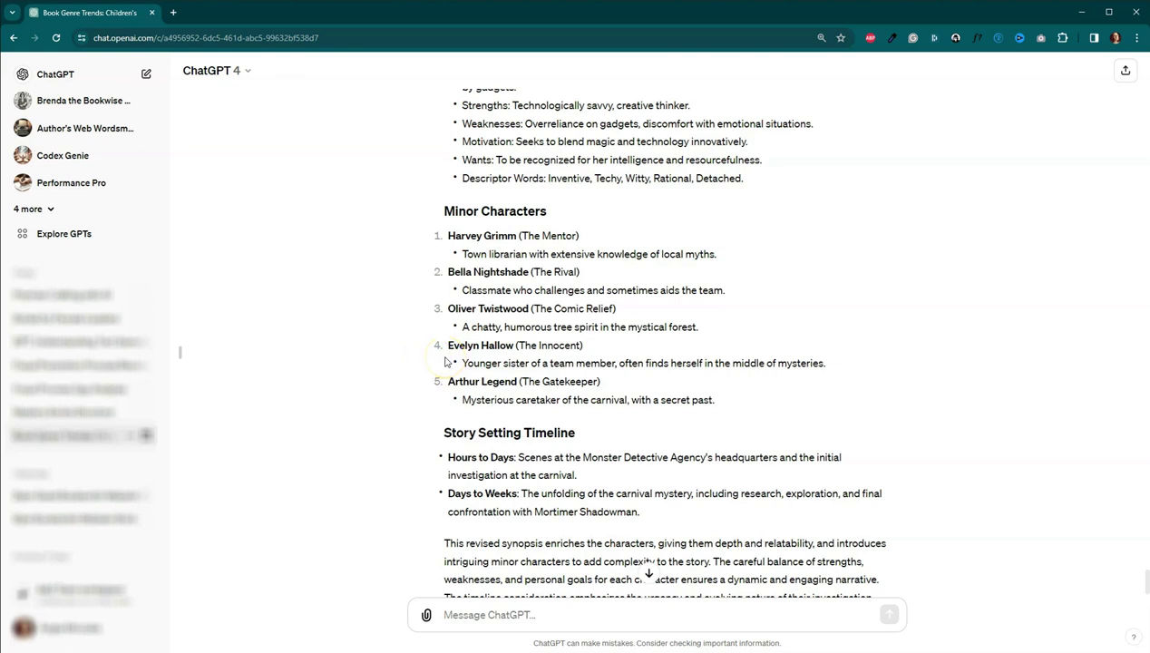
pyautogui.scroll(-1, 449, 360)
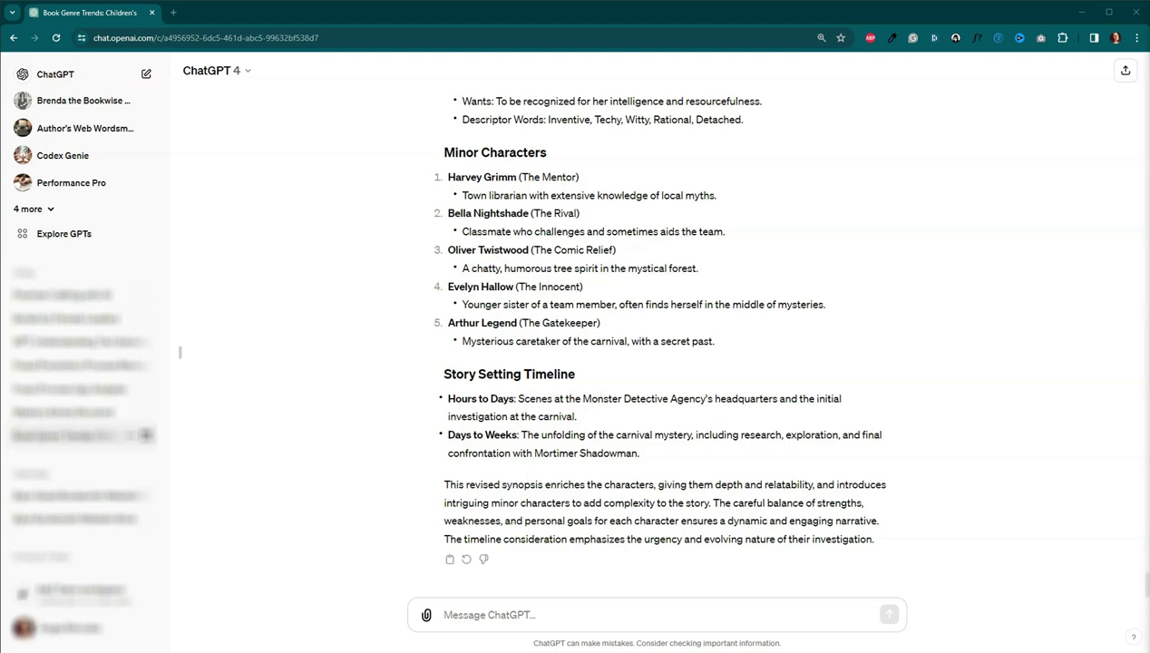
# Step: Submit the Version 2 prompt for a 4-Act Structure premise in paragraph format covering main characters, antagonist, core conflict and stakes
pyautogui.click(593, 609)
pyautogui.write('For "The Haunted Carnival Mystery" concept above, please draft a story premise that covers the following key components: 1. Main Characters (include first and last names), 2. Antagonist or antagonistic force, 3. Core conflict between them, and 4. The stakes at play.  Please provide me this premise in paragraph format based on the 4-Act Structure.')
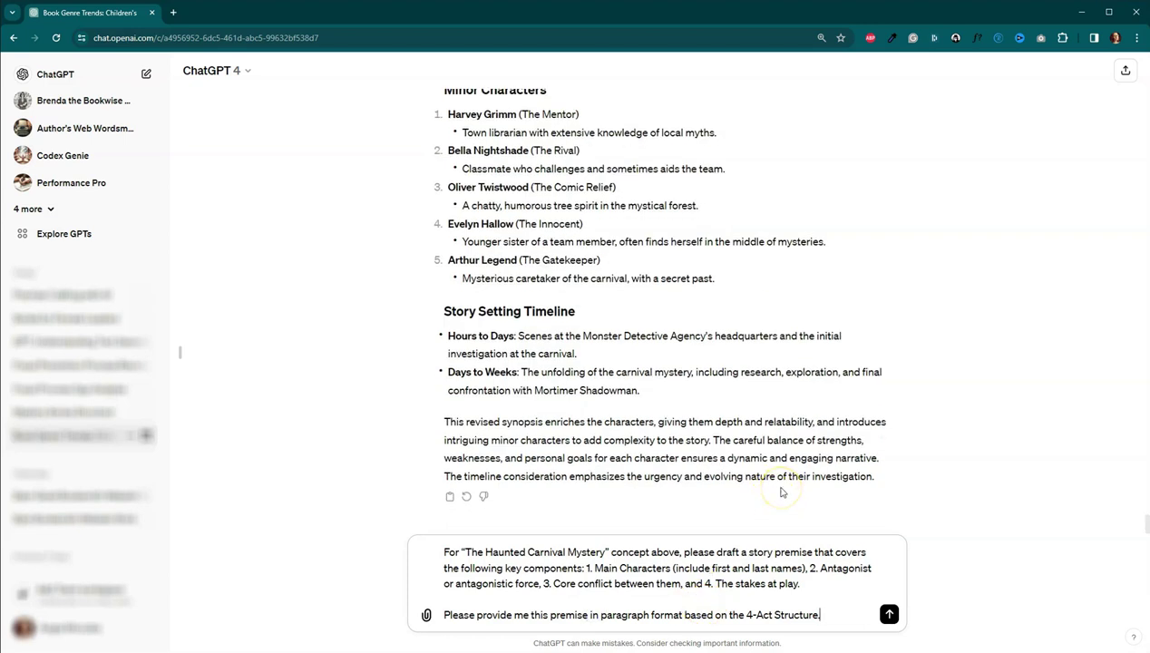
pyautogui.press('Return')
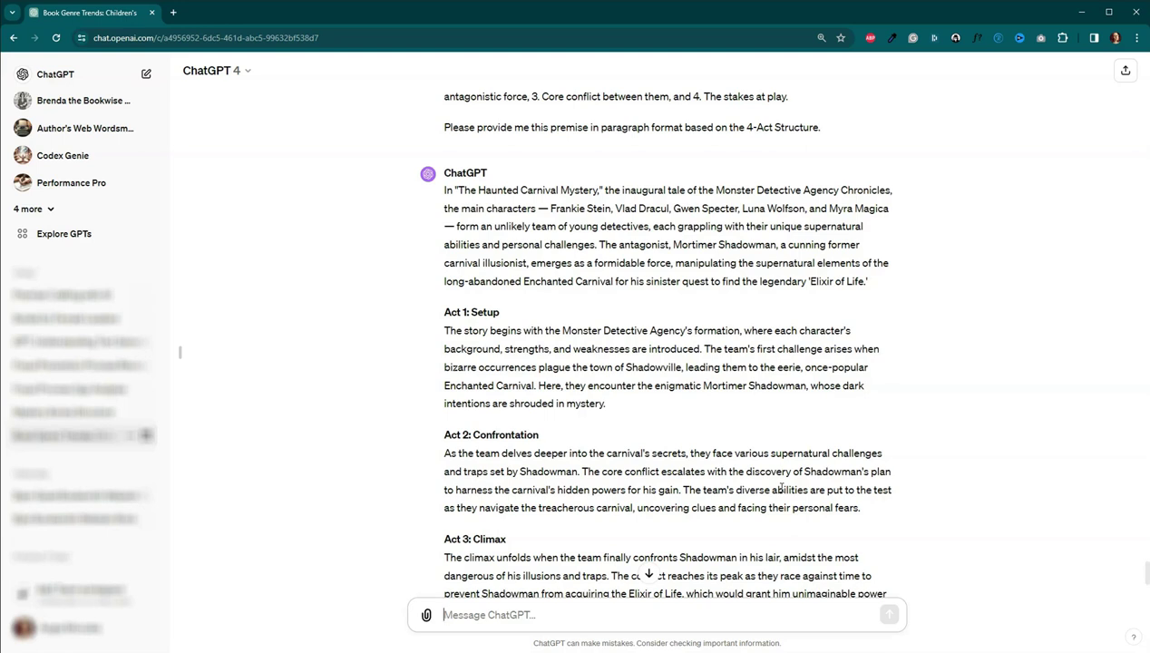
# Step: Read the generated story premise from its introduction through Acts 1 to 4 and the closing paragraph on the stakes
pyautogui.scroll(-3, 675, 352)
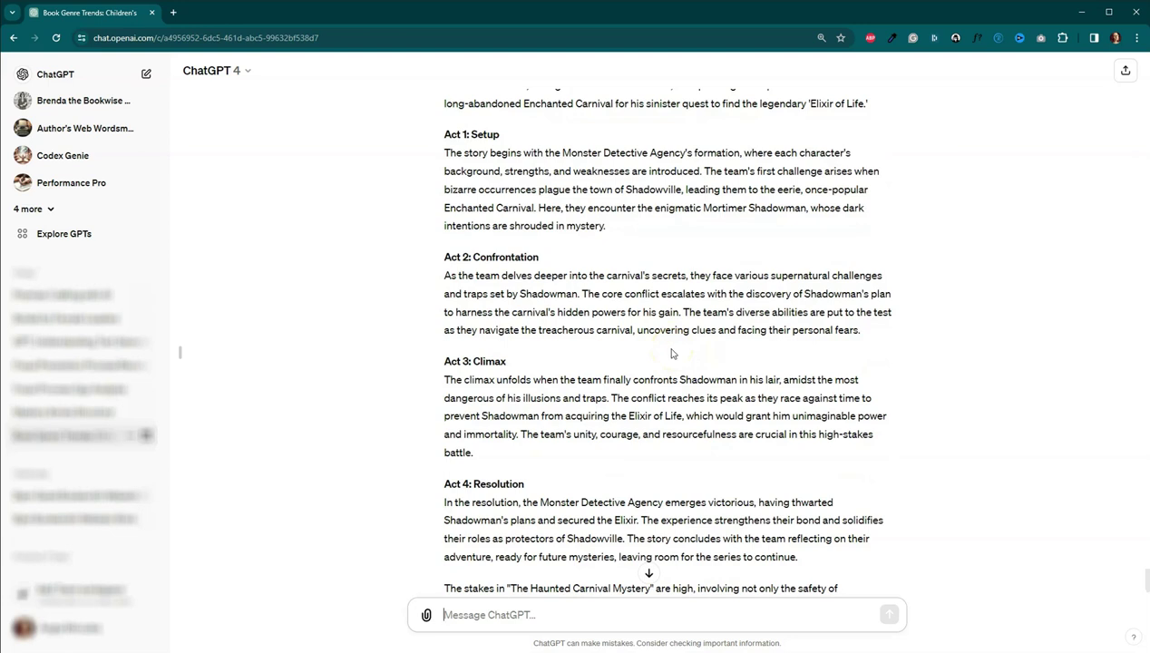
pyautogui.scroll(2, 671, 353)
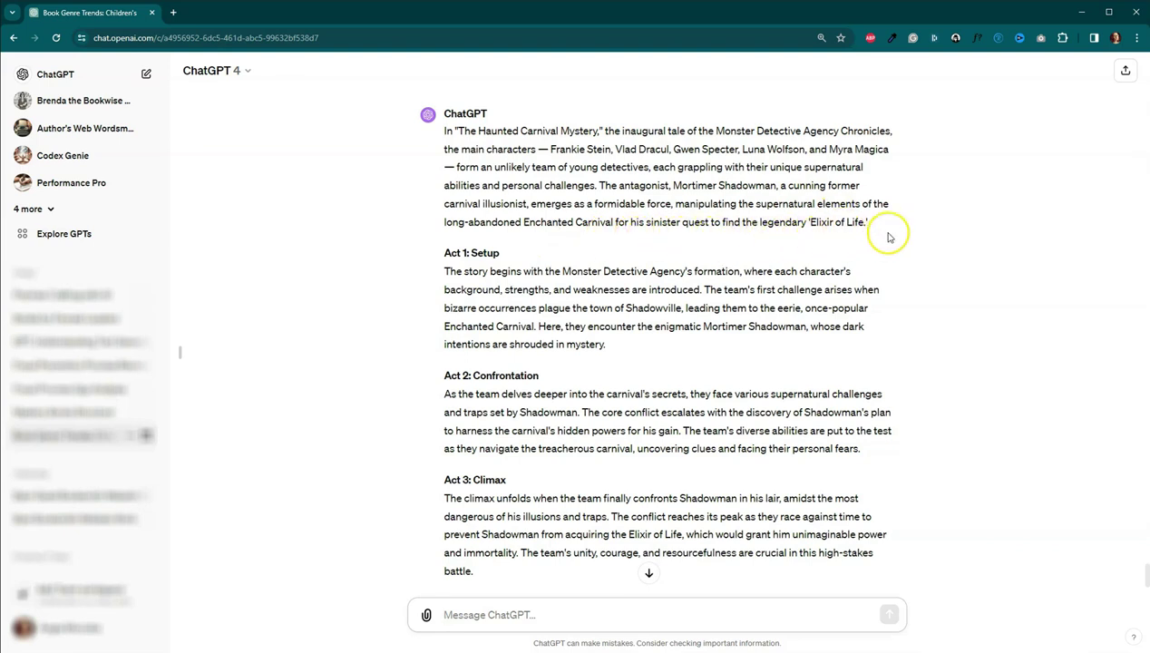
pyautogui.scroll(-1, 940, 222)
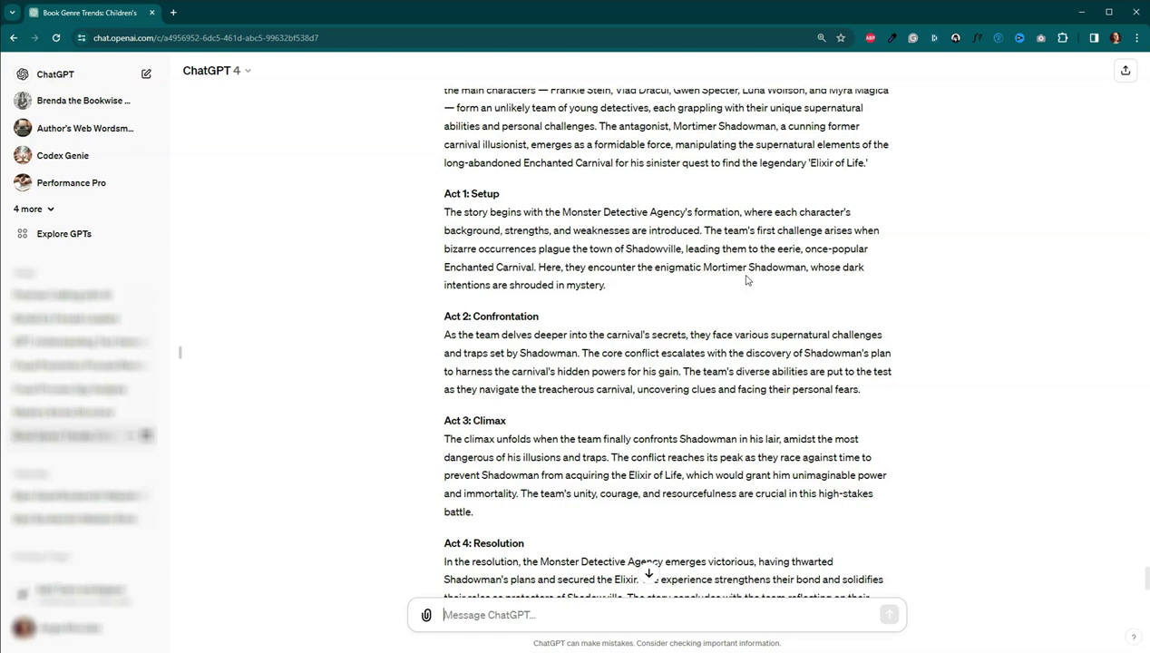
pyautogui.scroll(-2, 718, 299)
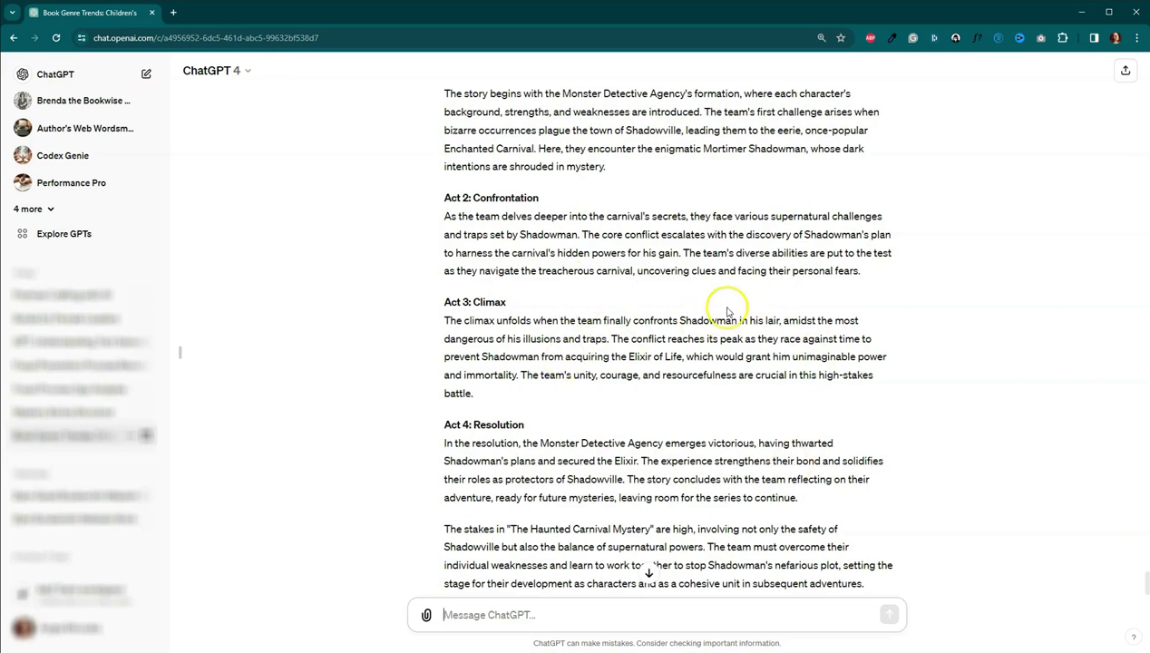
pyautogui.scroll(-1, 730, 381)
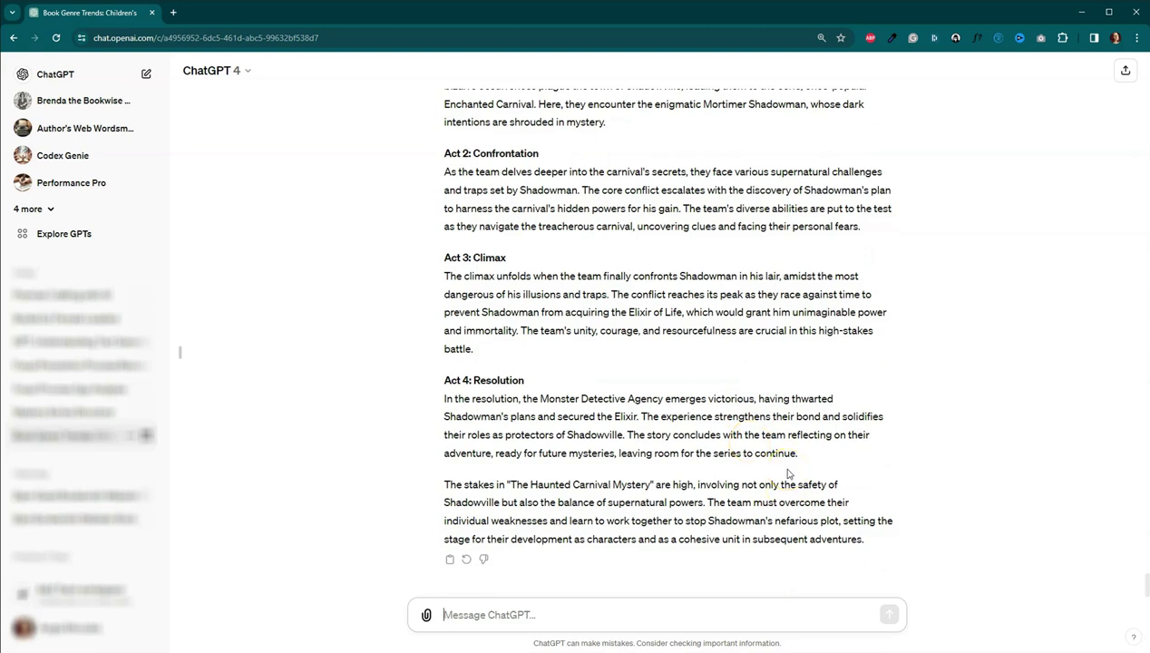
pyautogui.scroll(5, 788, 473)
pyautogui.scroll(-5, 787, 473)
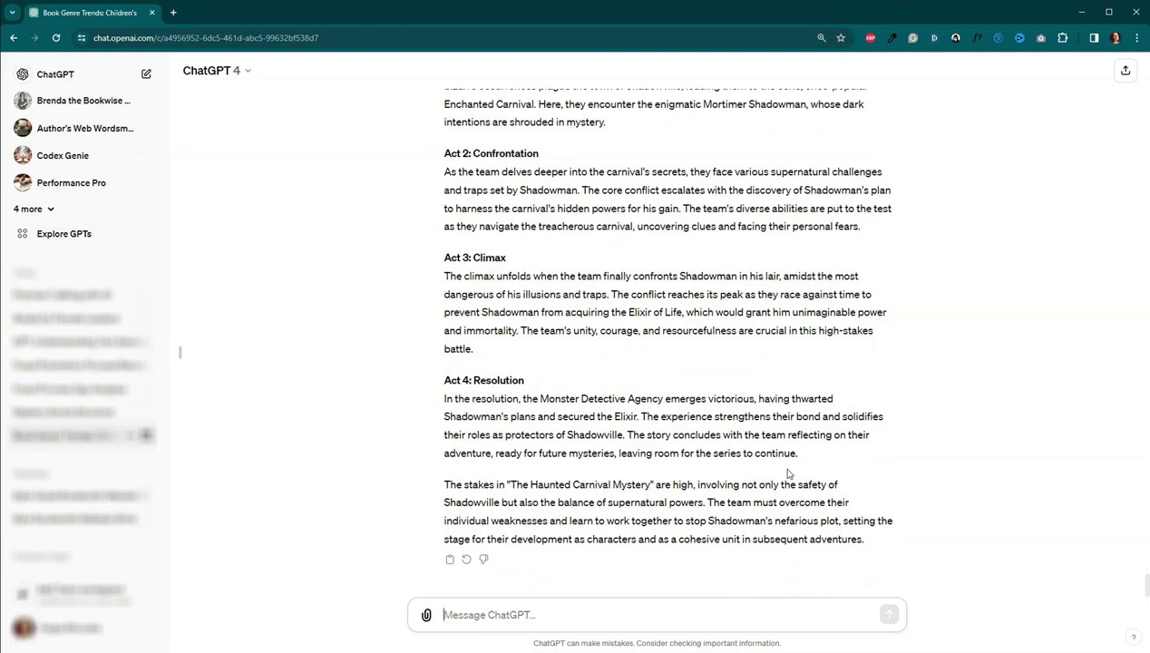